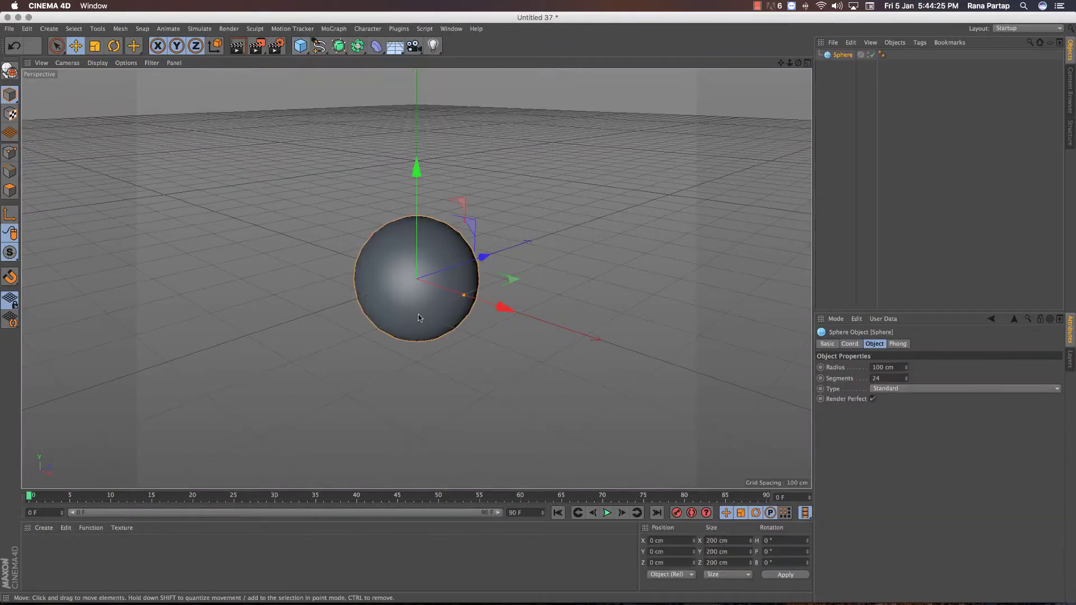
Step: Add a Trypogen object and parent the Sphere under it as a lattice cage
scroll(417, 269, up, 5)
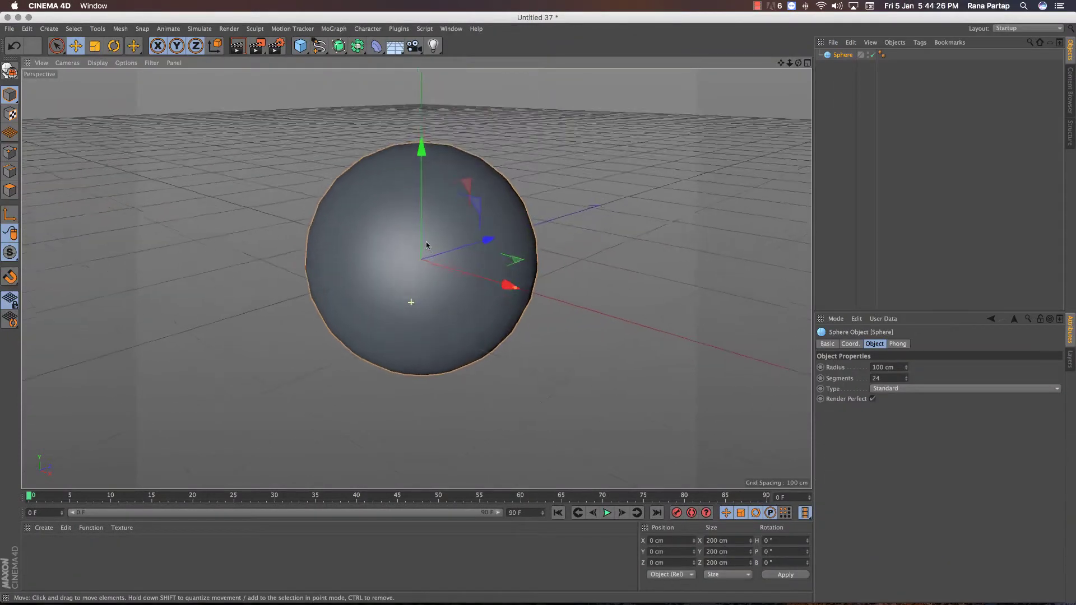
click(398, 28)
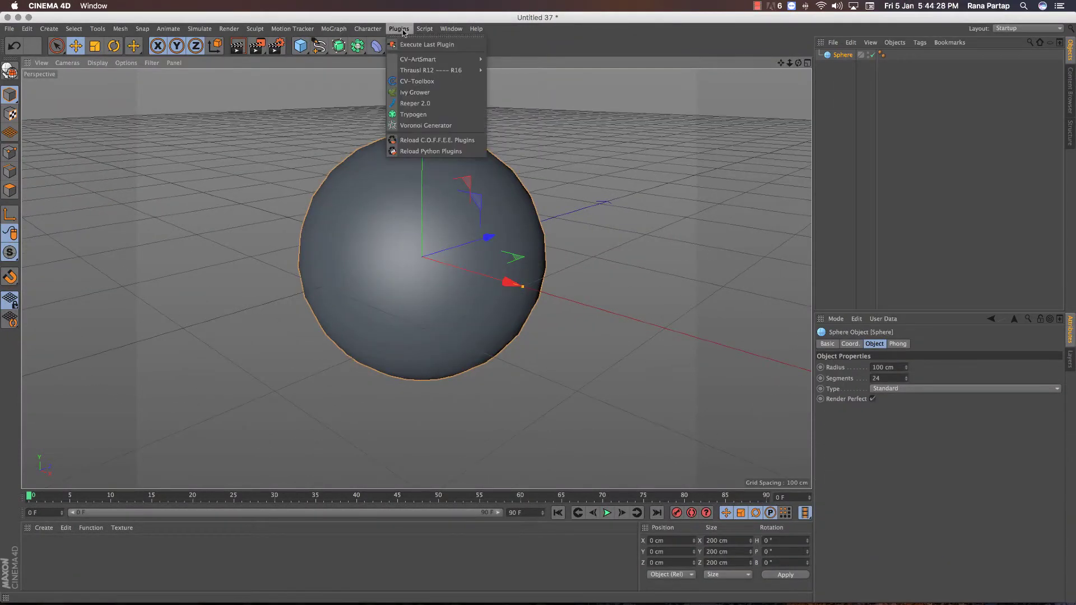
click(416, 115)
drag(843, 65, 845, 55)
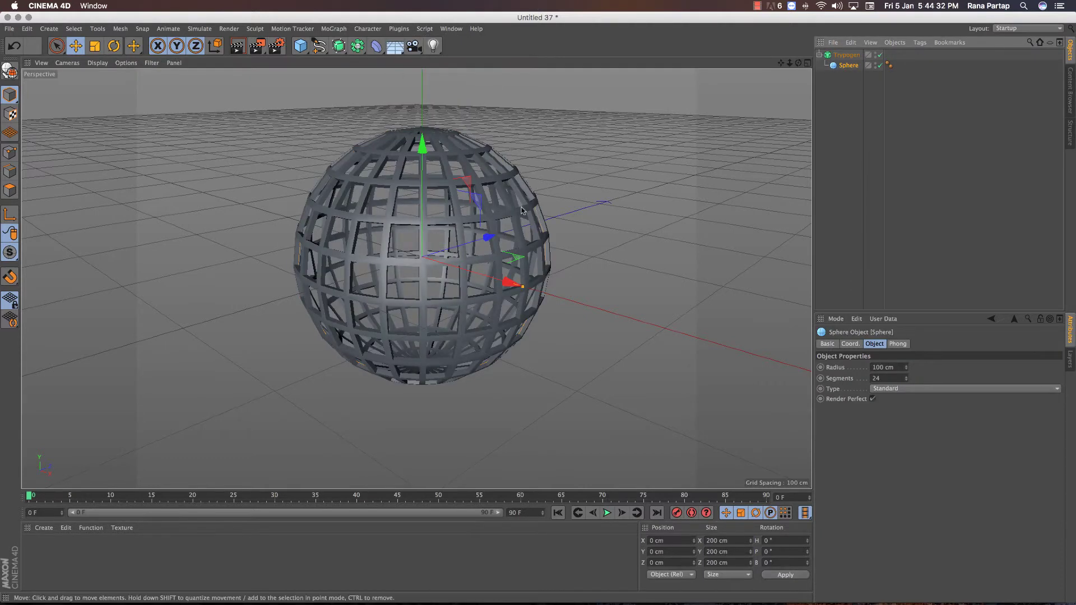
scroll(448, 213, up, 3)
scroll(457, 231, up, 2)
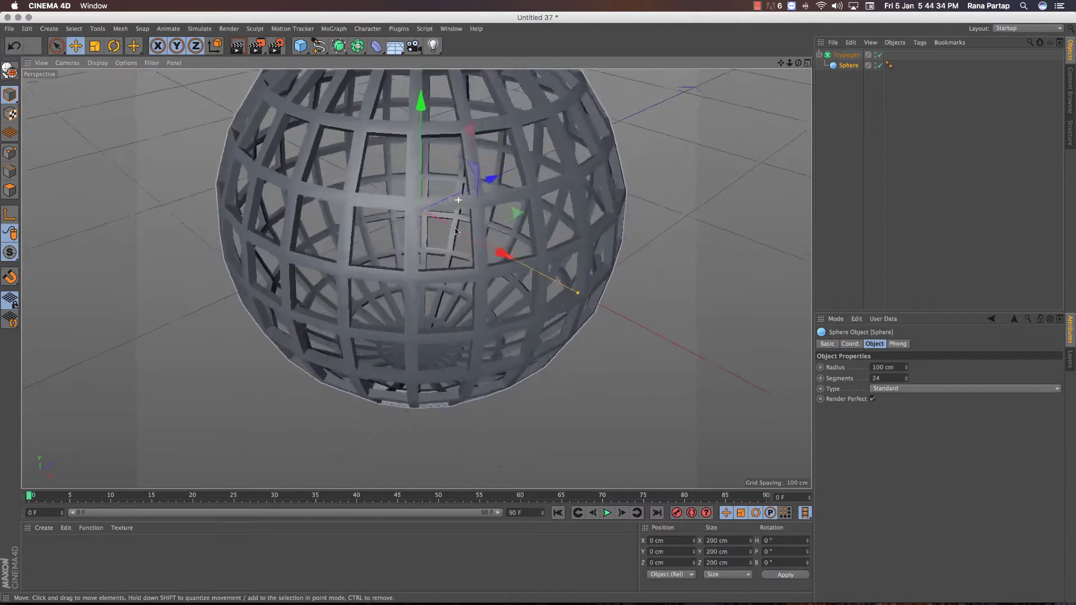
scroll(456, 231, down, 3)
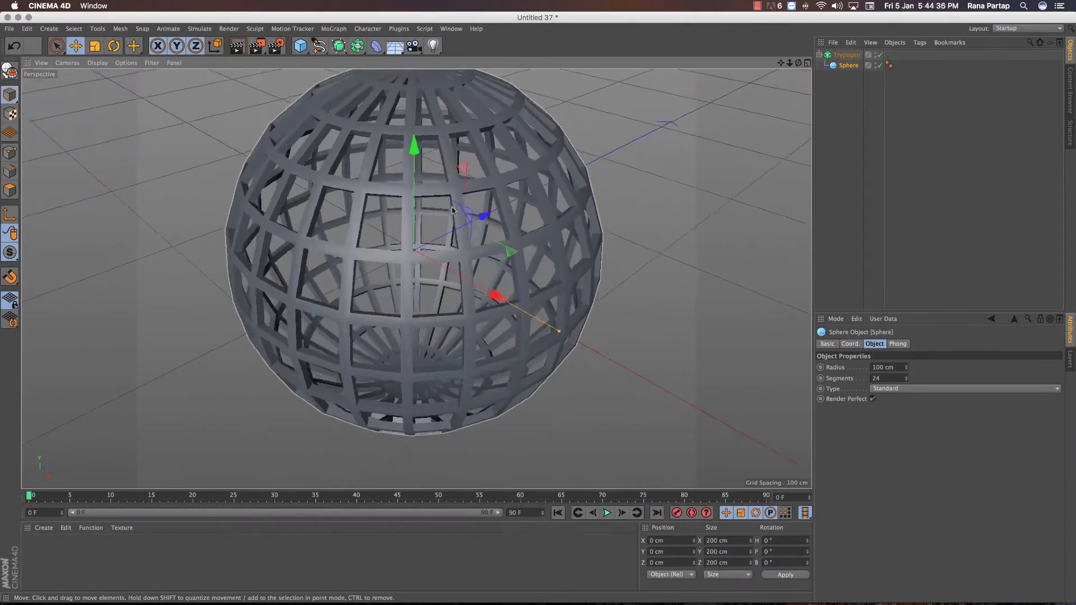
Step: Wrap the Trypogen object inside a new Subdivision Surface
drag(339, 45, 392, 61)
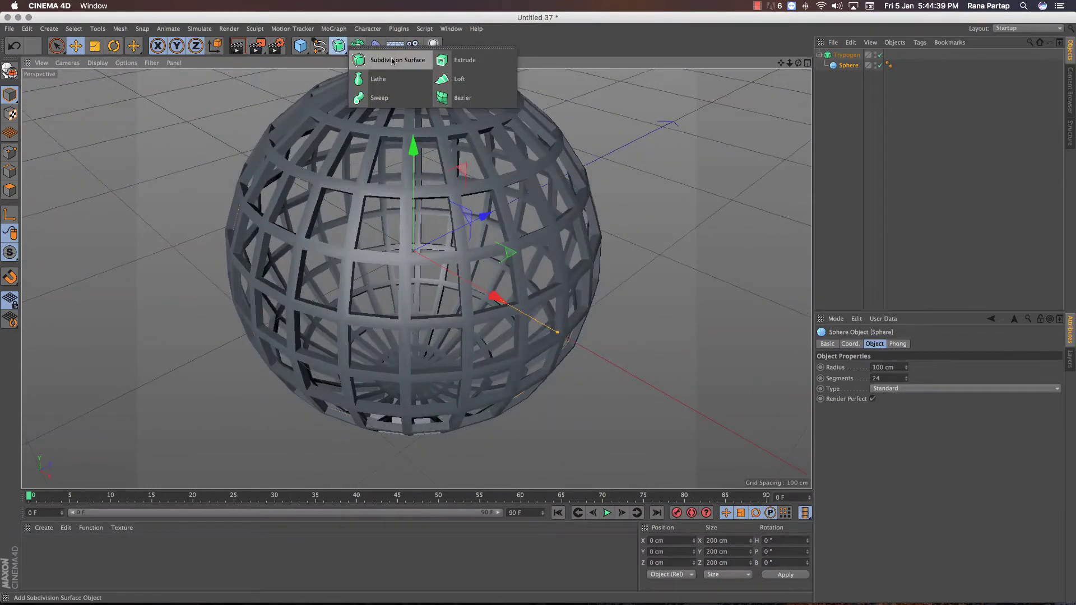
click(392, 60)
drag(849, 65, 855, 54)
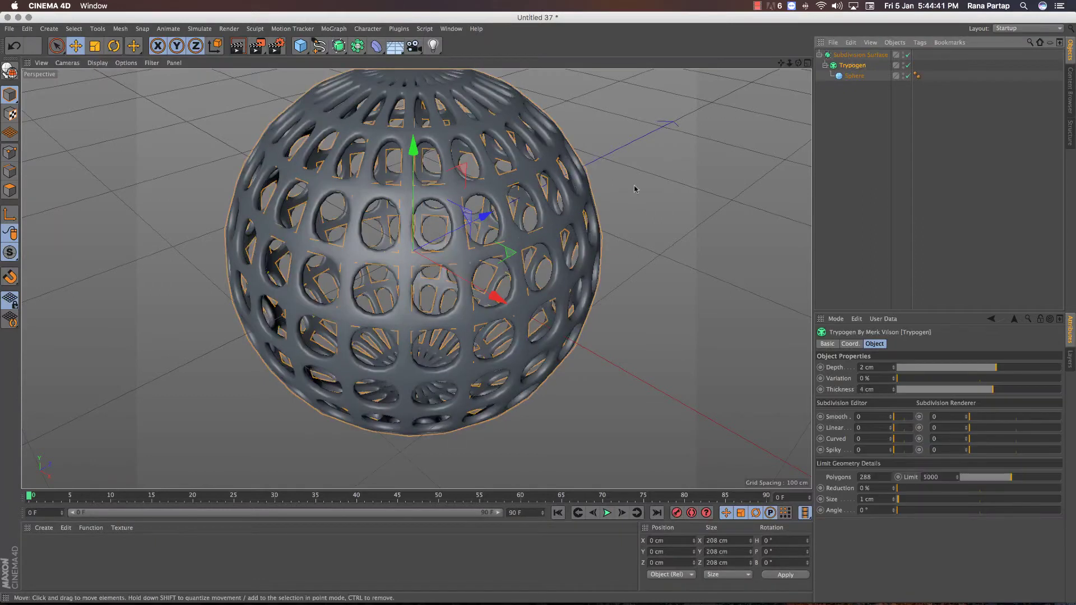
Step: Make the Sphere an Icosahedron with 18 segments
click(854, 75)
click(900, 391)
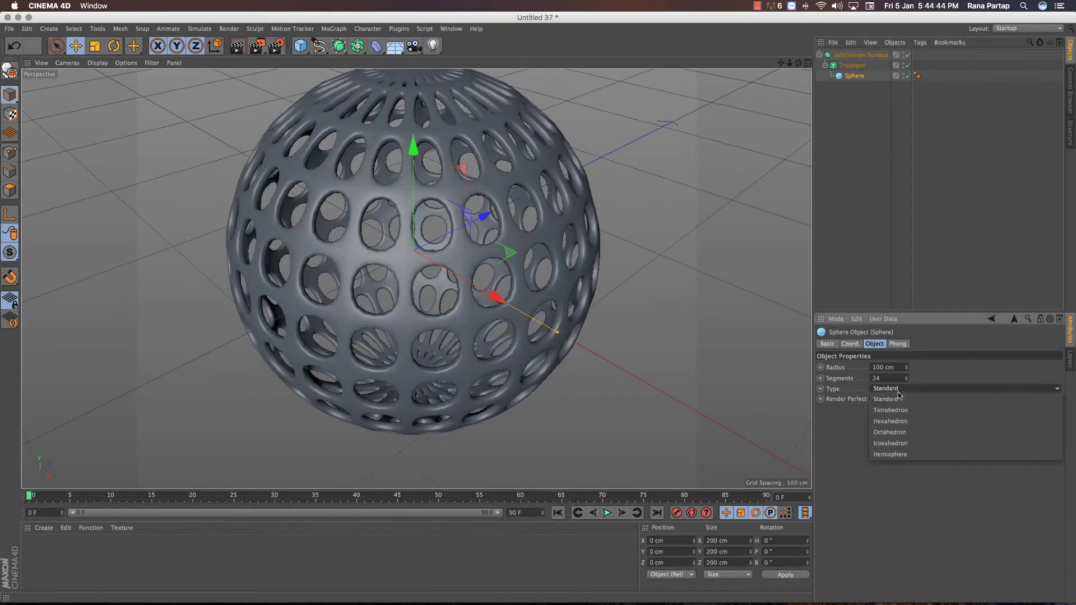
click(888, 442)
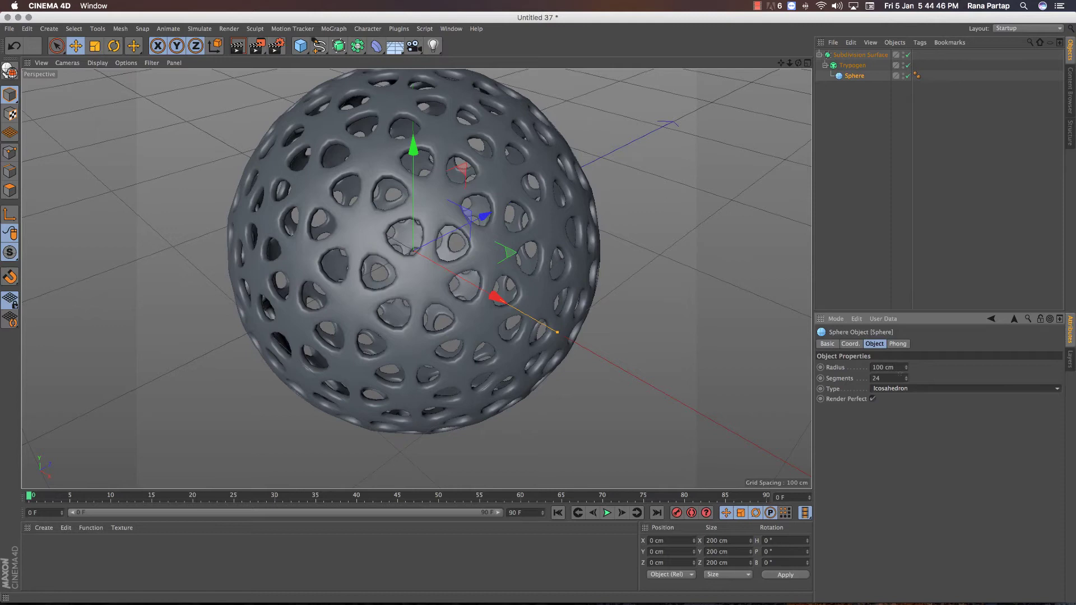
drag(906, 380, 907, 384)
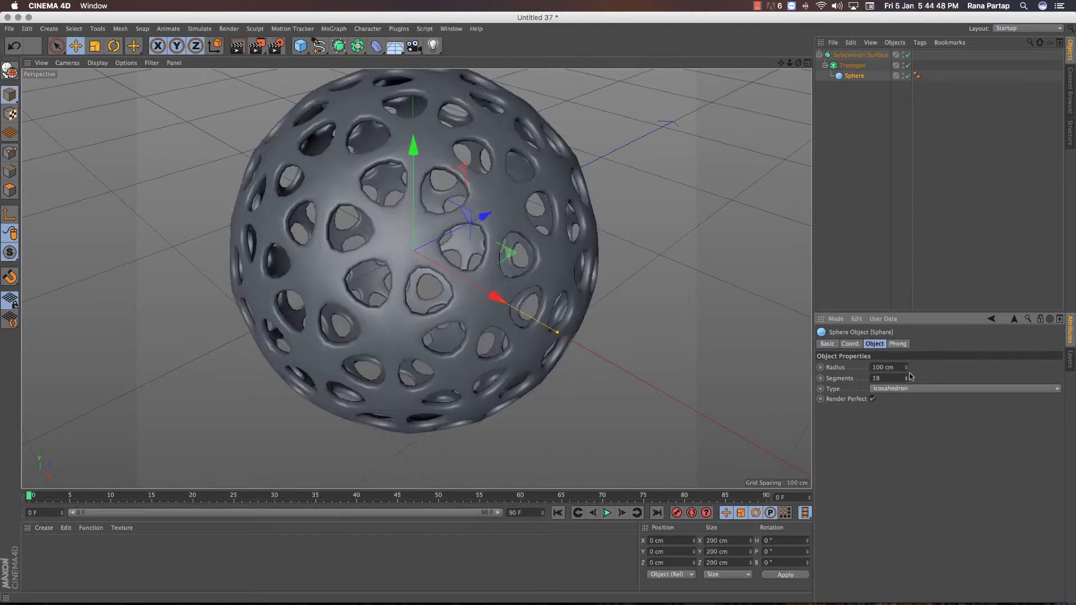
click(883, 67)
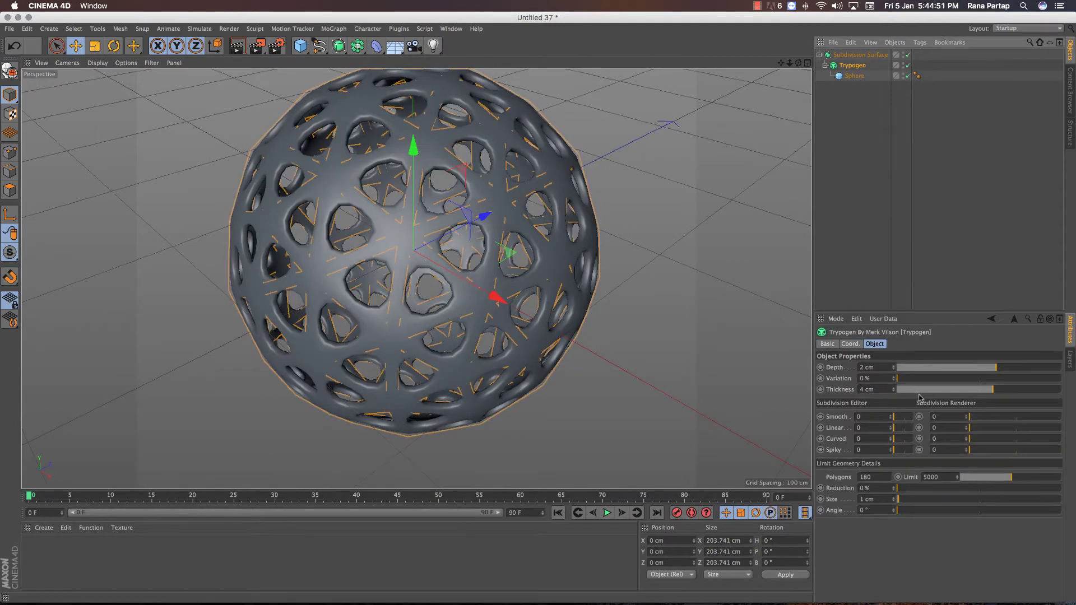
Step: Set Trypogen Smooth to 1, Thickness to -1.4 cm and Depth to 0.3 cm, then inspect the holes
drag(898, 418, 904, 418)
mouse_move(987, 392)
mouse_down()
mouse_move(972, 392)
mouse_move(1001, 364)
mouse_move(988, 363)
mouse_up()
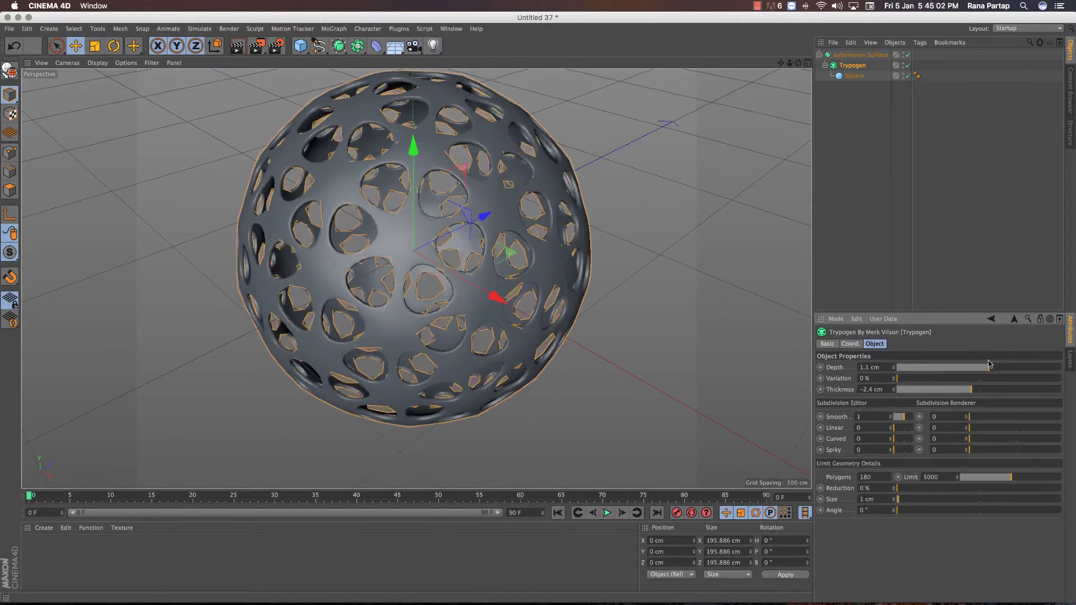
drag(981, 369, 974, 389)
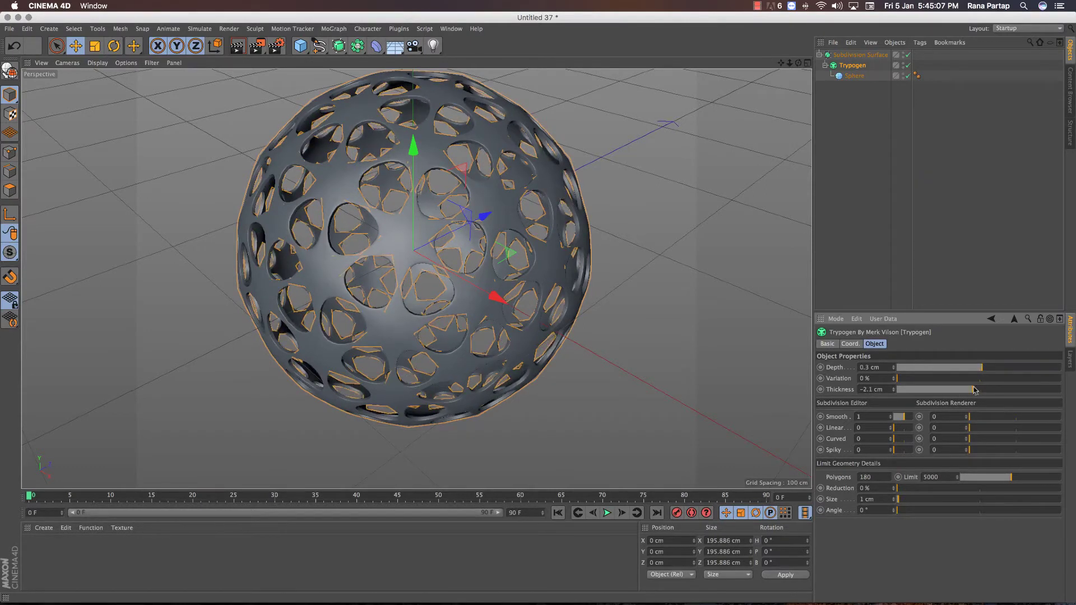
scroll(493, 295, up, 5)
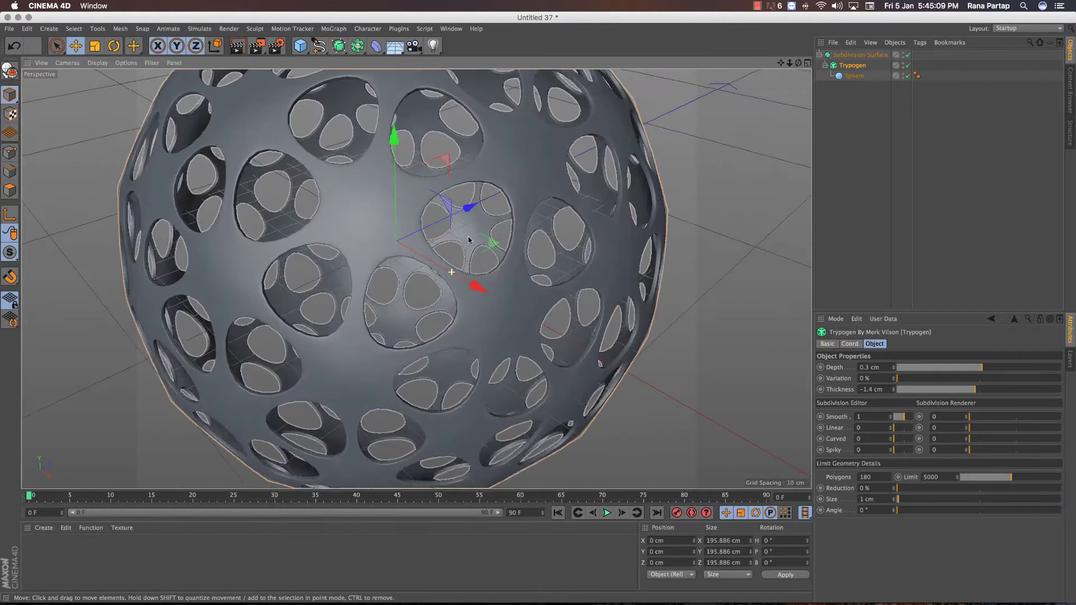
mouse_move(443, 263)
alt+mouse_down()
mouse_move(420, 246)
mouse_move(443, 234)
alt+mouse_up()
scroll(420, 246, down, 4)
scroll(417, 249, up, 2)
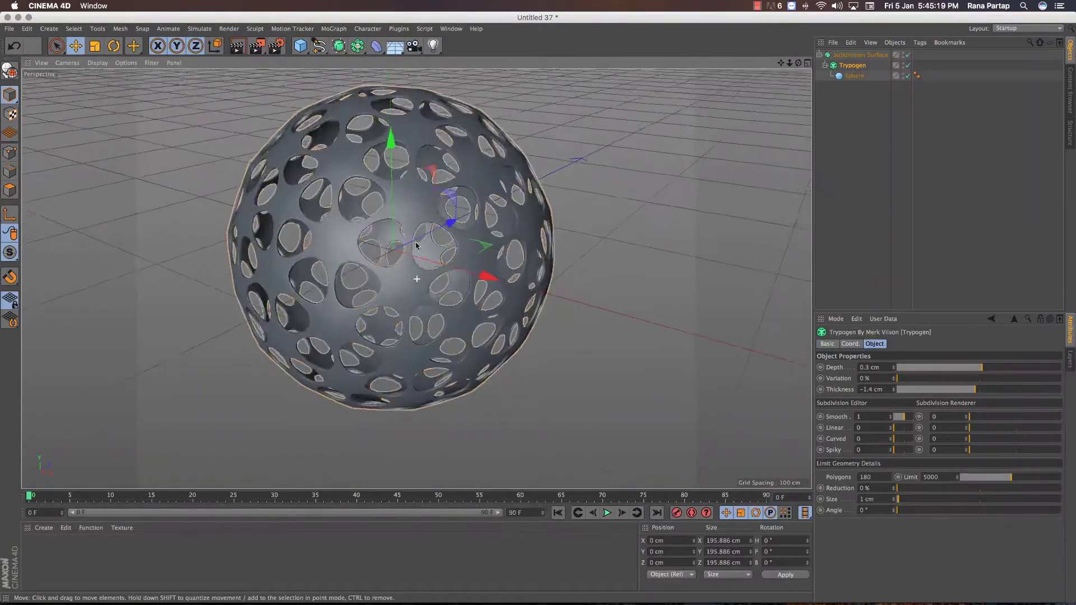
Step: With the Sphere selected, start Ivy Grower and set the ivy origin at the sphere's base
click(858, 106)
click(854, 75)
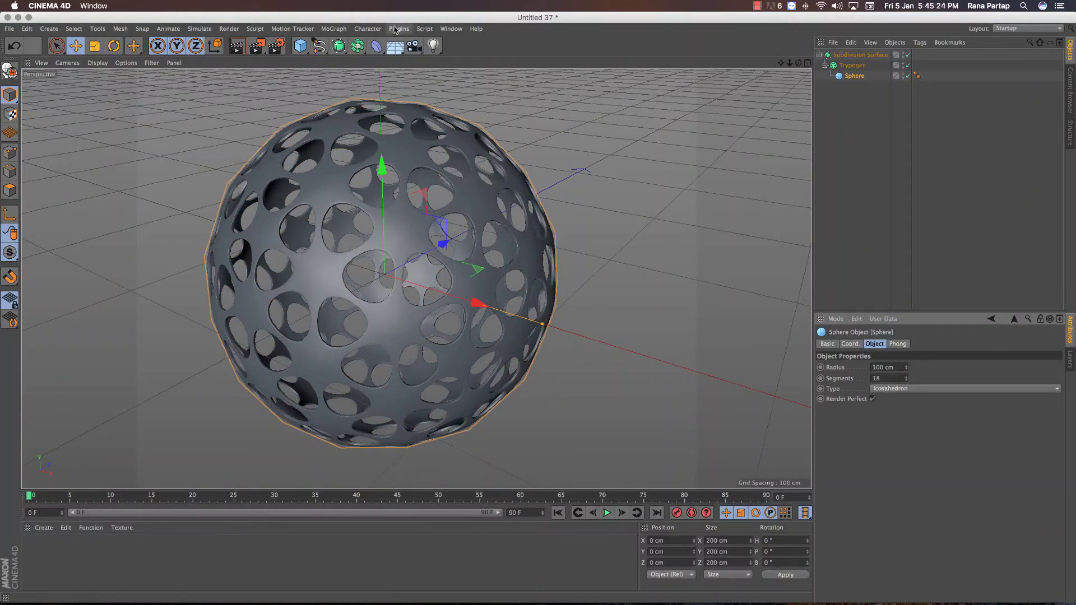
click(399, 29)
click(414, 92)
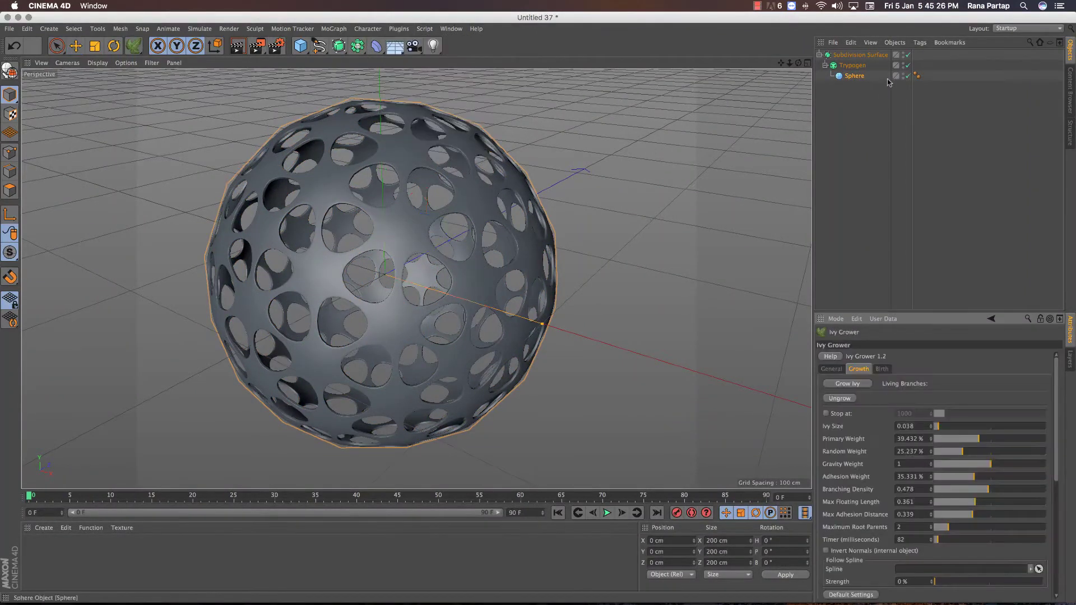
click(400, 446)
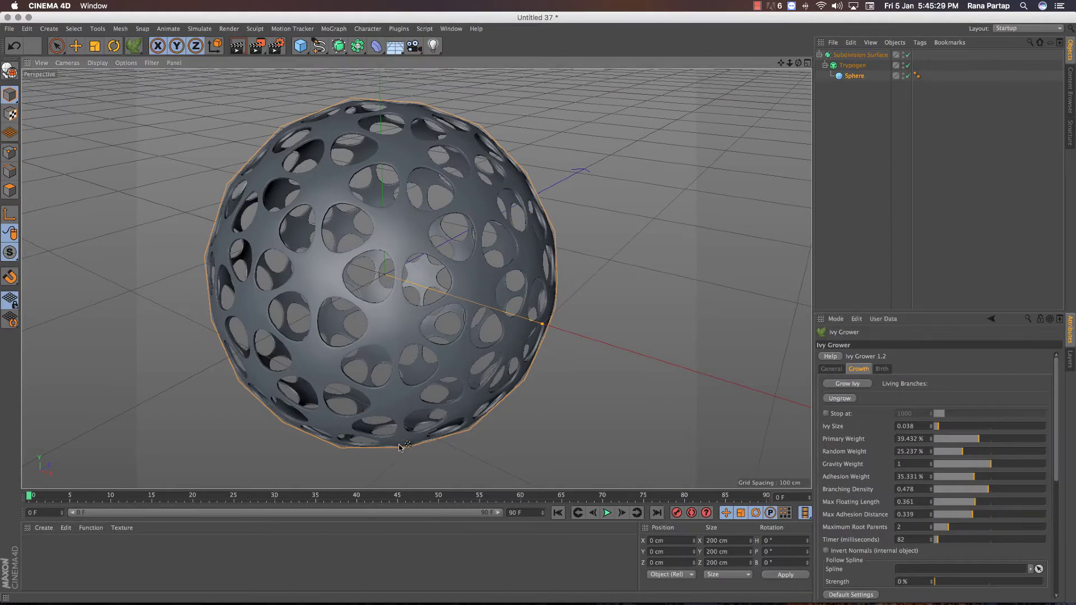
Step: Grow ivy over the sphere, then stop the growth
click(862, 372)
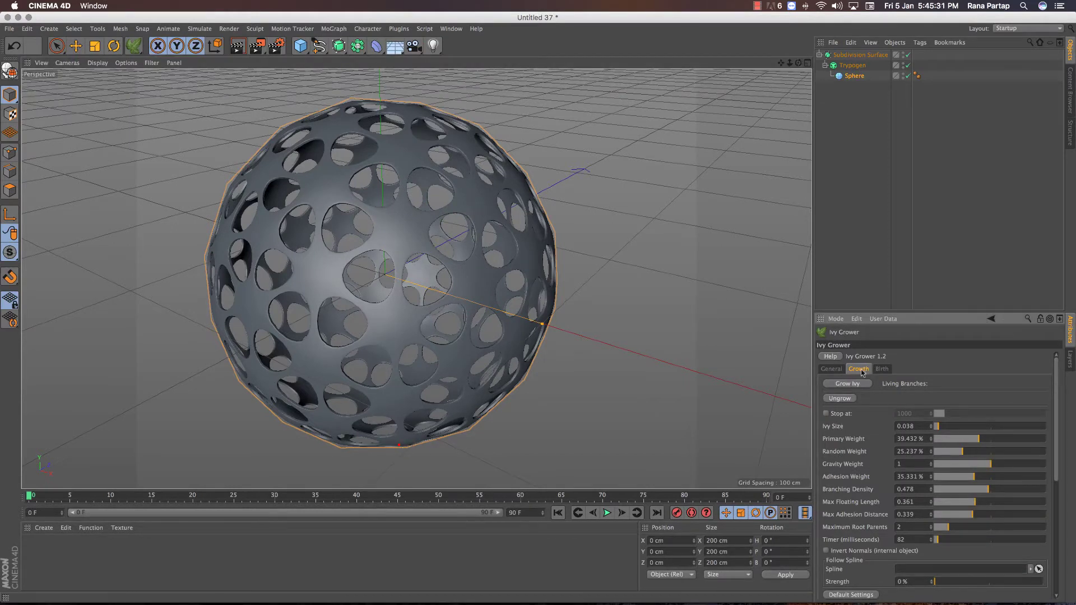
click(847, 384)
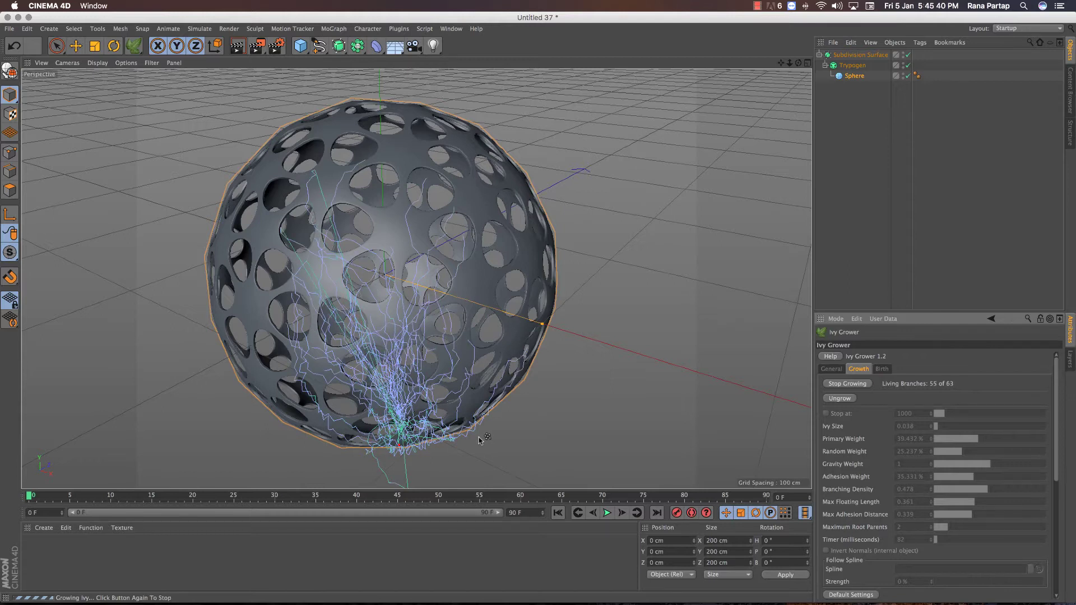
click(849, 387)
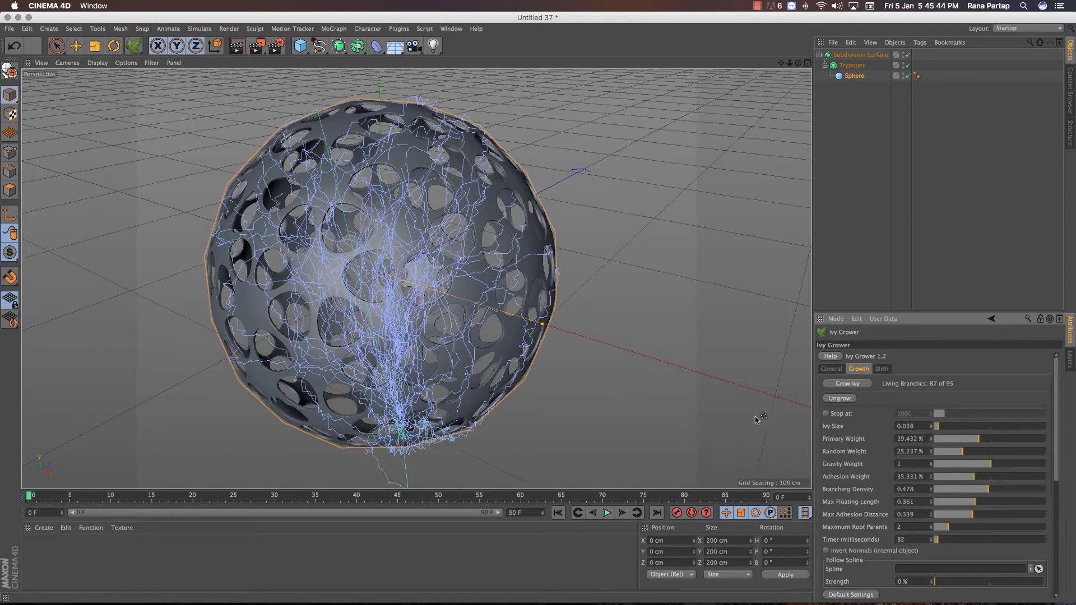
click(882, 369)
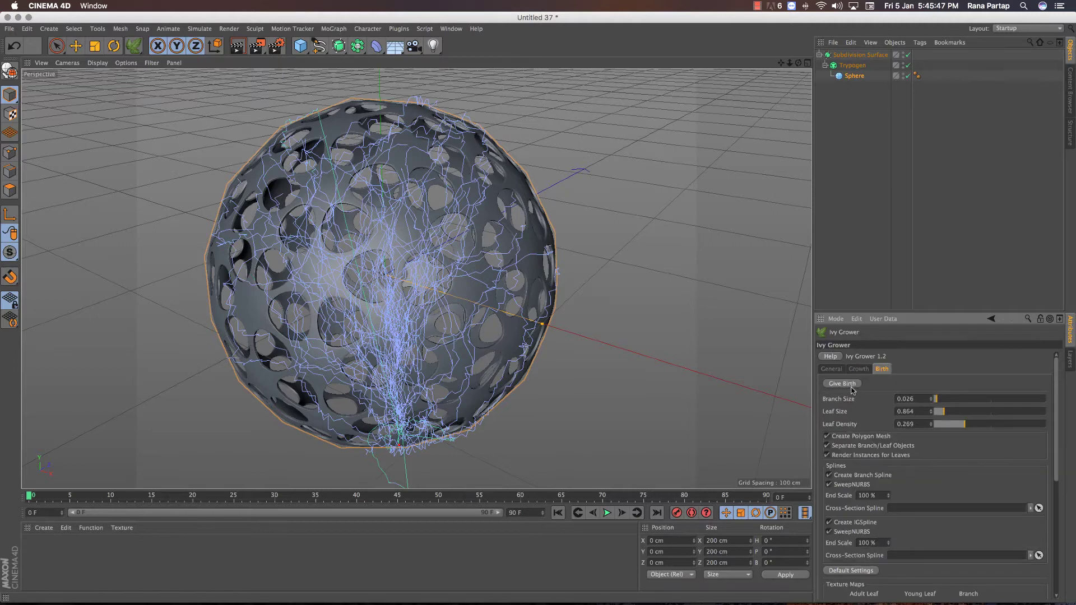
Step: Give birth to leaves and branches on the ivy and orbit to inspect the result
click(847, 385)
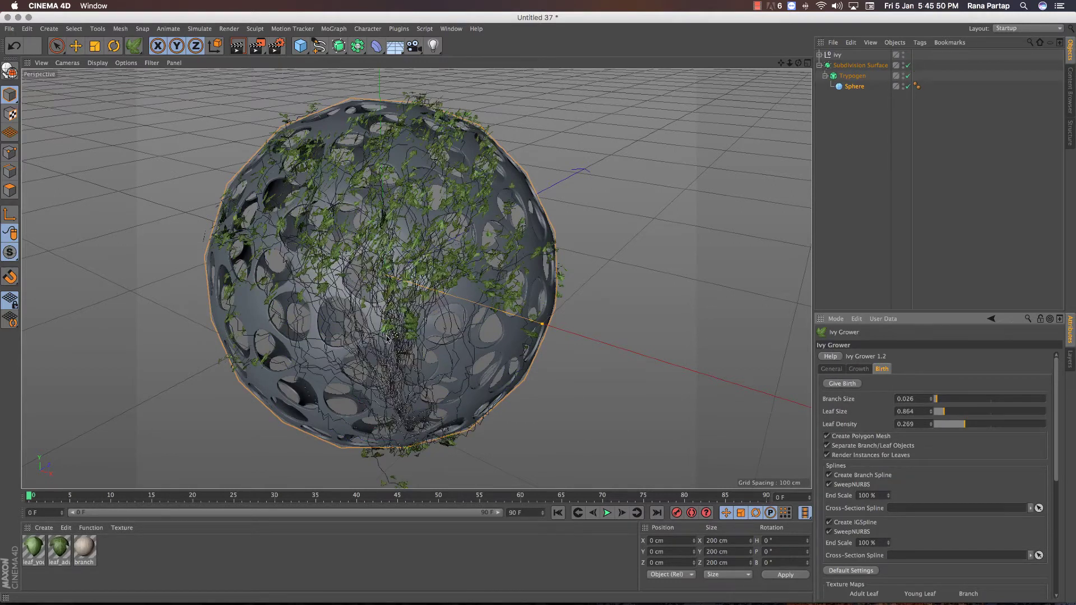
scroll(386, 336, up, 3)
scroll(469, 286, up, 3)
mouse_move(470, 287)
alt+mouse_down()
mouse_move(615, 233)
mouse_move(586, 236)
alt+mouse_up()
scroll(504, 252, up, 3)
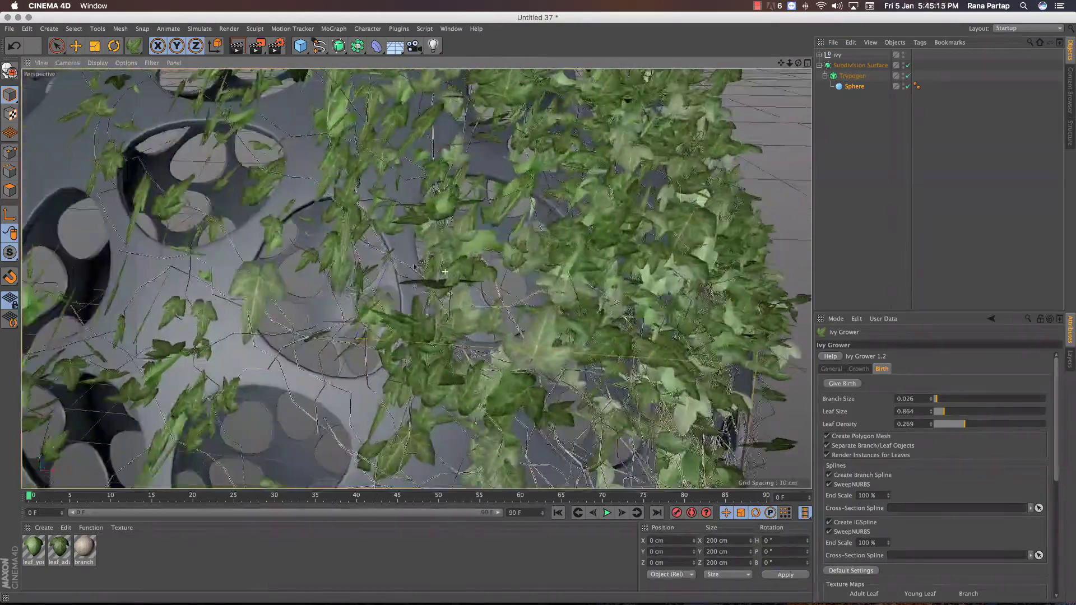
scroll(422, 265, down, 5)
mouse_move(421, 265)
alt+mouse_down()
mouse_move(436, 240)
mouse_move(465, 235)
alt+mouse_up()
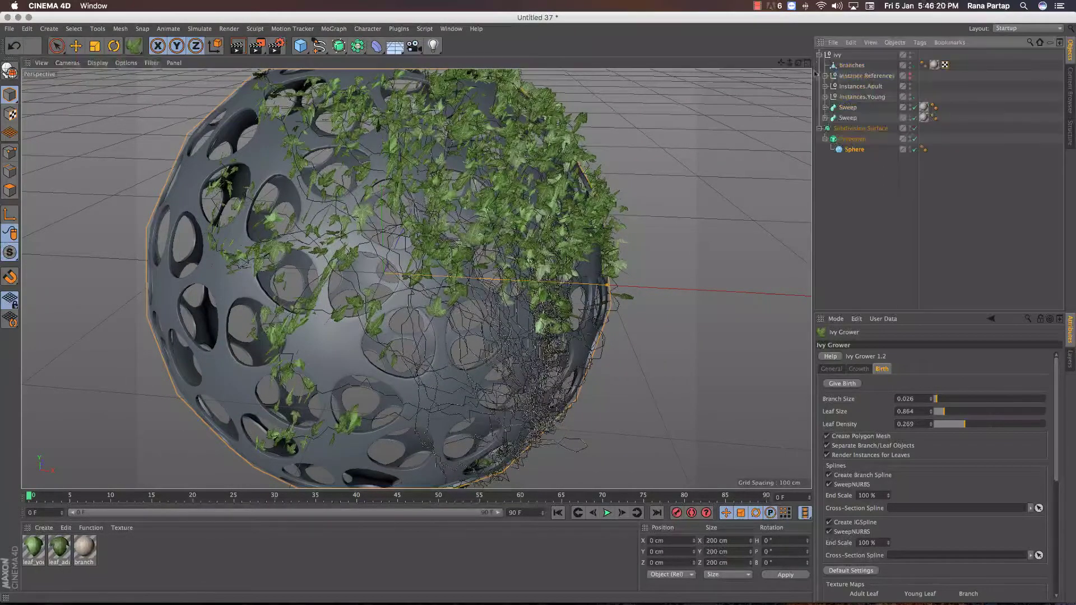
Step: Select the second Sweep and its IGSpline child
click(848, 119)
click(853, 129)
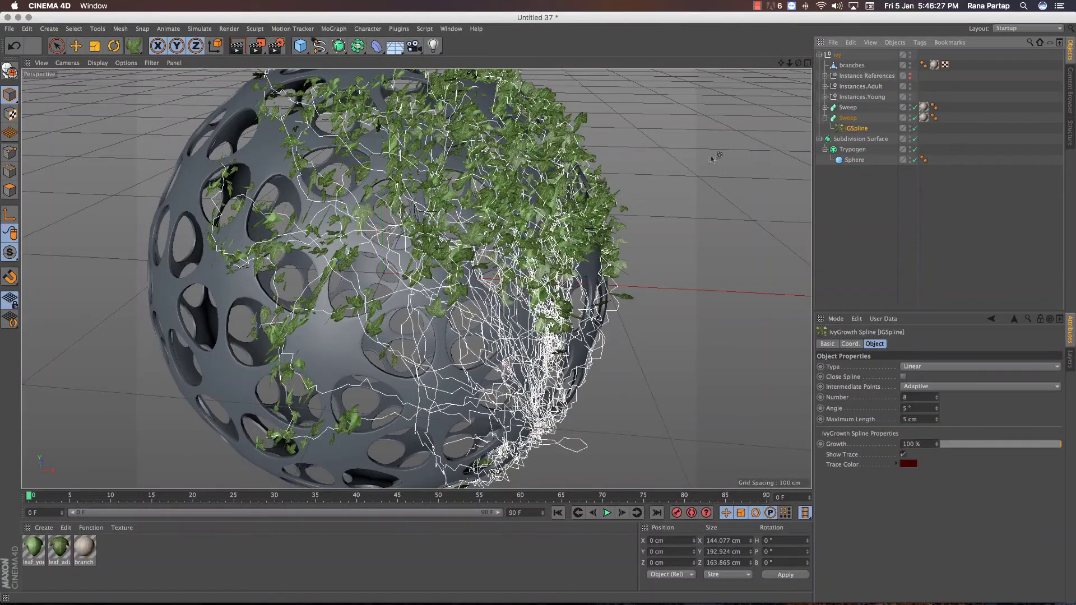
click(319, 46)
click(402, 104)
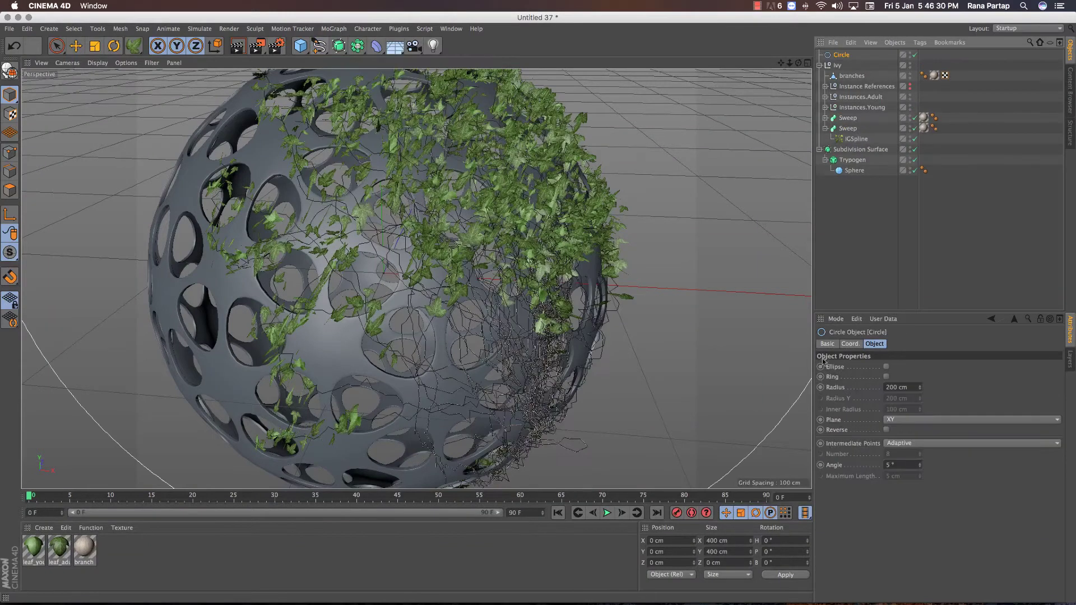
mouse_move(919, 387)
mouse_down()
mouse_move(851, 503)
mouse_move(870, 375)
mouse_up()
drag(844, 56, 855, 137)
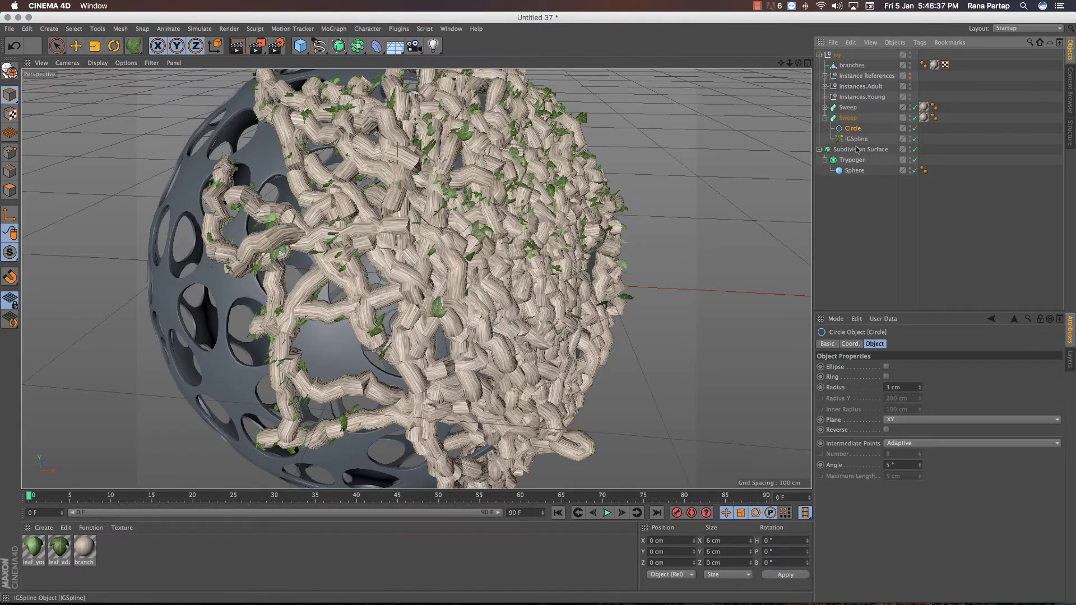
click(891, 387)
text(0.2)
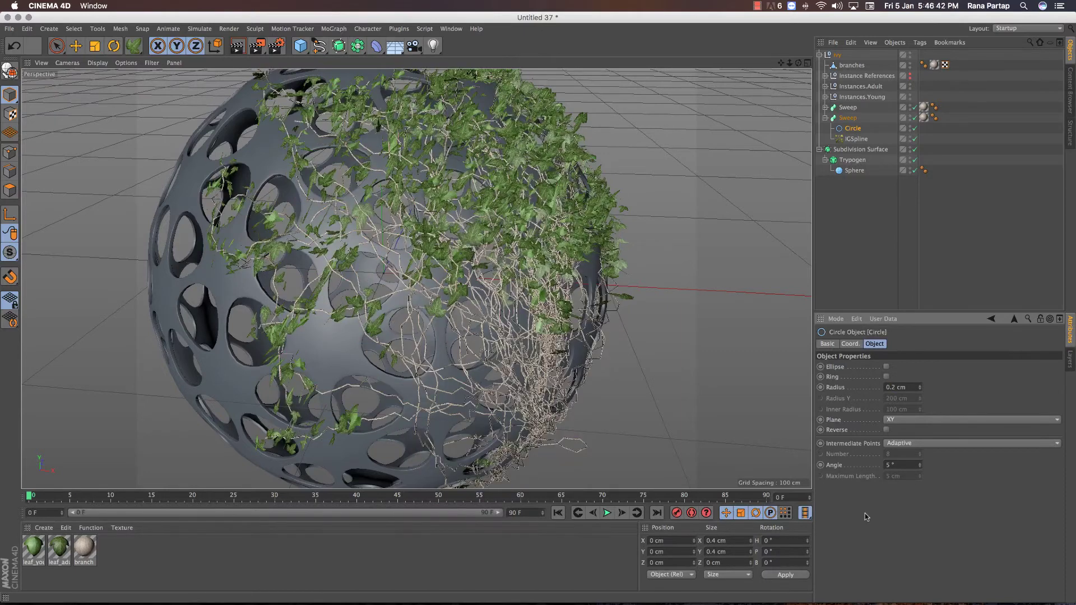
scroll(507, 308, up, 3)
scroll(515, 297, up, 3)
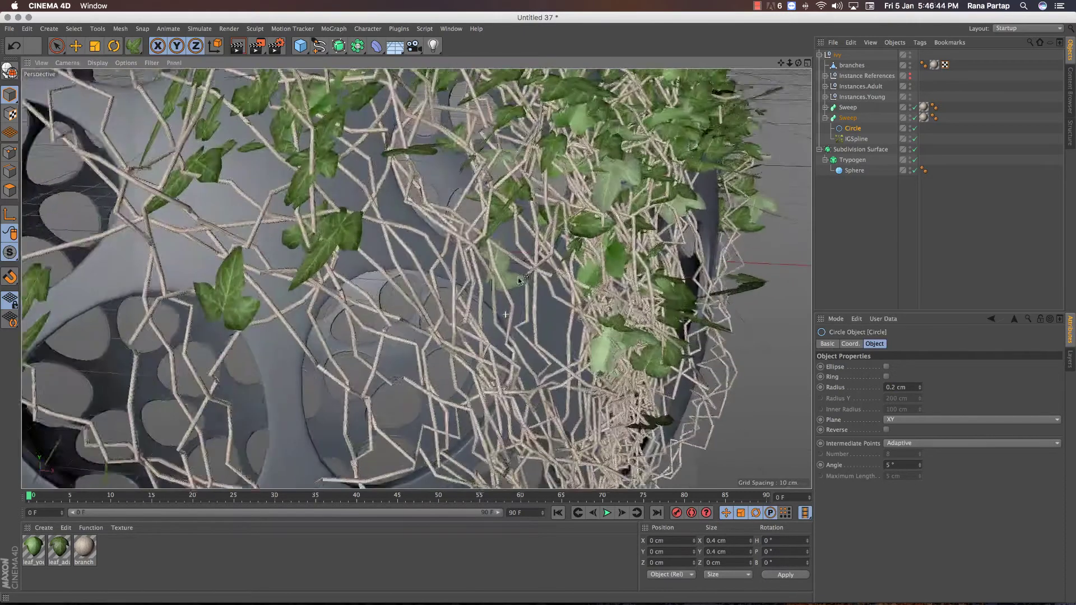
scroll(538, 272, up, 3)
click(855, 138)
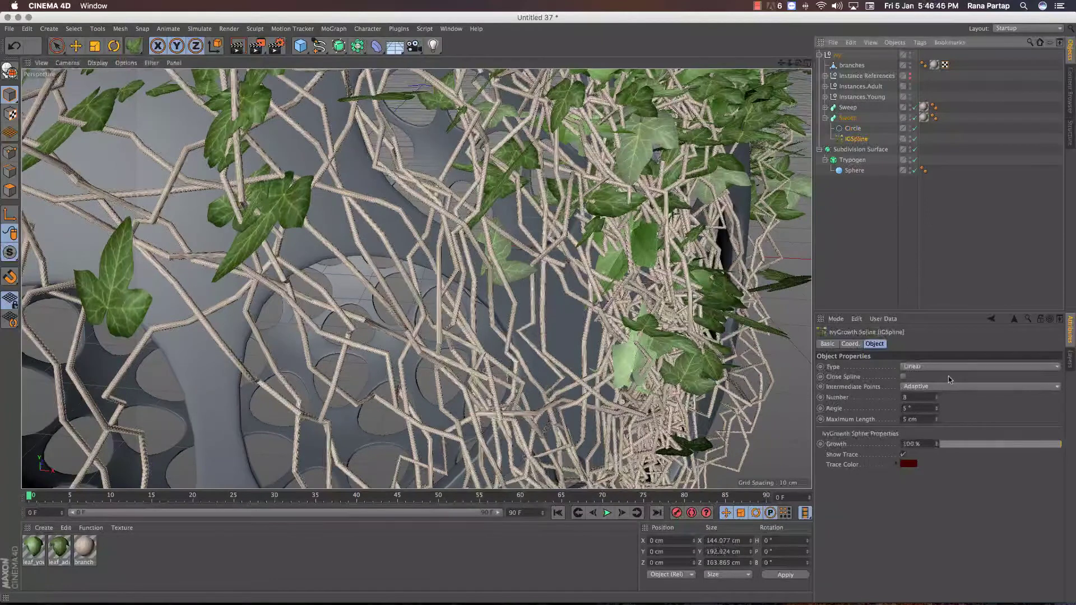
Step: Set the IGSpline type to B-Spline and delete the old branches object
click(950, 367)
click(919, 411)
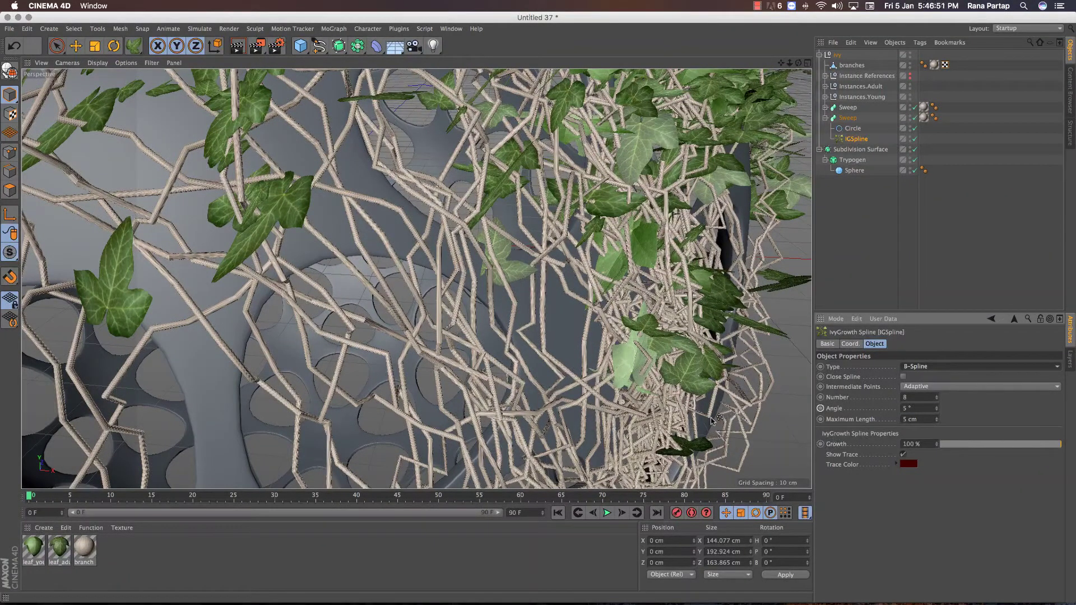
click(851, 66)
key(Delete)
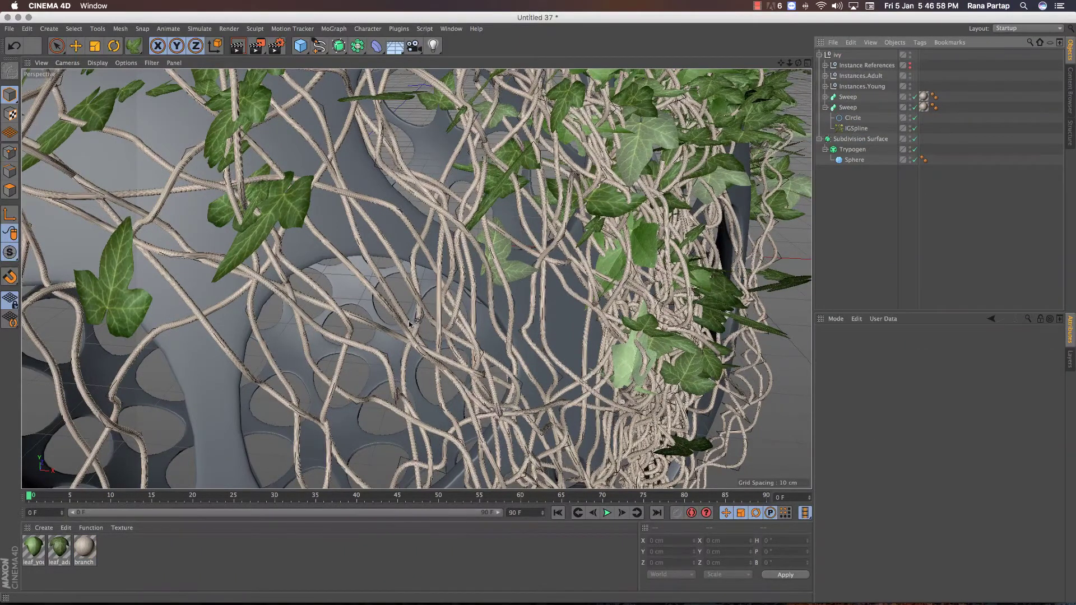
Step: Add a 2000 cm Floor object to the scene beneath the sphere
scroll(410, 324, down, 6)
scroll(457, 291, up, 2)
mouse_move(458, 291)
alt+mouse_down()
mouse_move(428, 285)
mouse_move(423, 300)
alt+mouse_up()
scroll(428, 285, down, 5)
scroll(428, 285, up, 3)
scroll(423, 300, down, 4)
scroll(423, 300, up, 4)
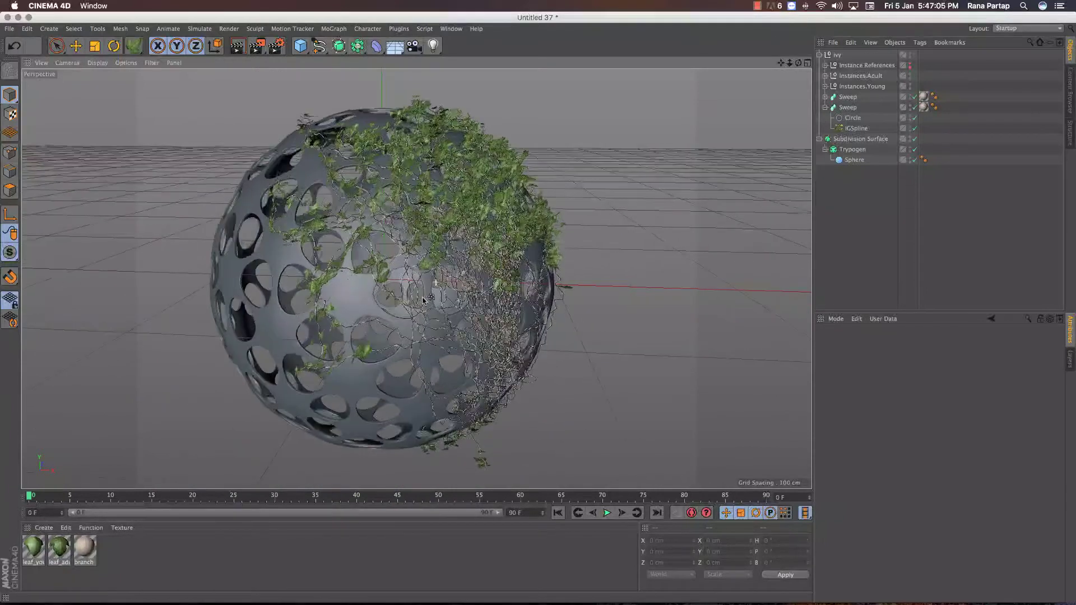
drag(395, 46, 417, 65)
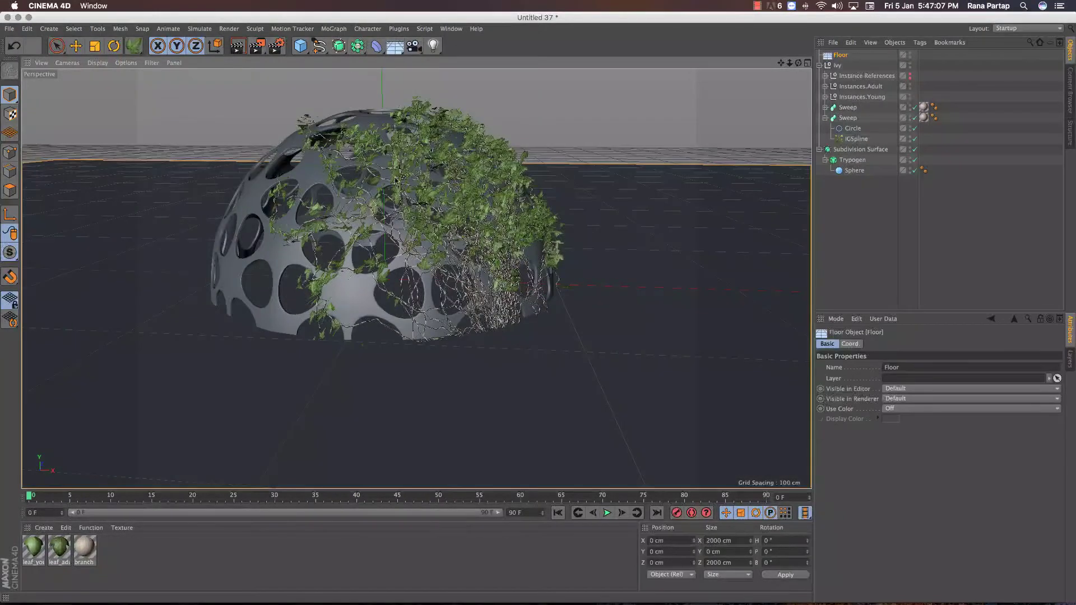
Step: Lower the Floor below the sphere, load The Illuminati light rig preset, and render a viewport preview
click(56, 46)
drag(372, 169, 361, 333)
click(451, 29)
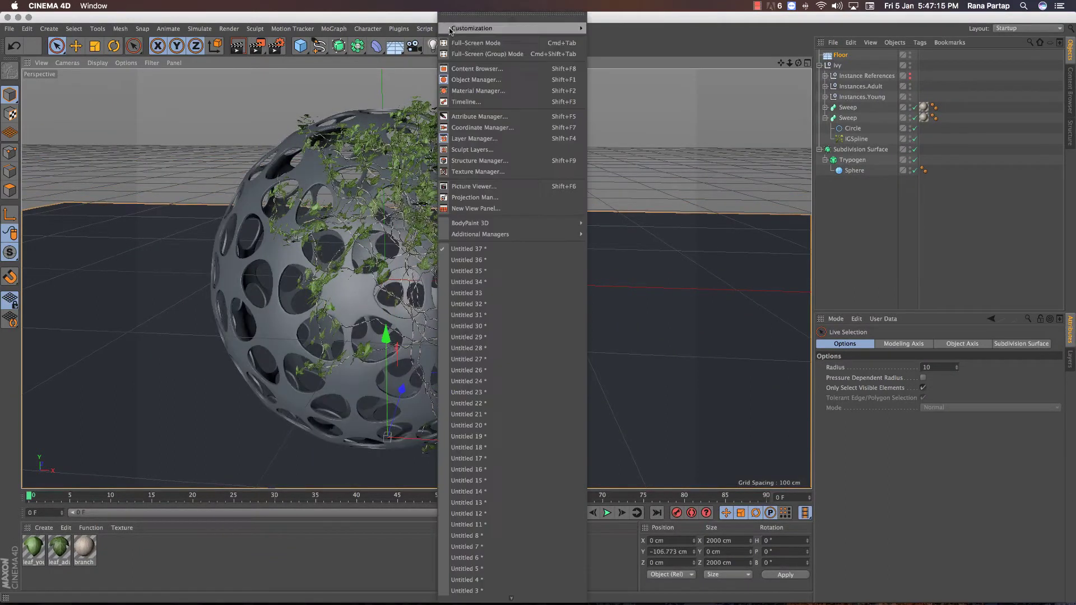
click(466, 69)
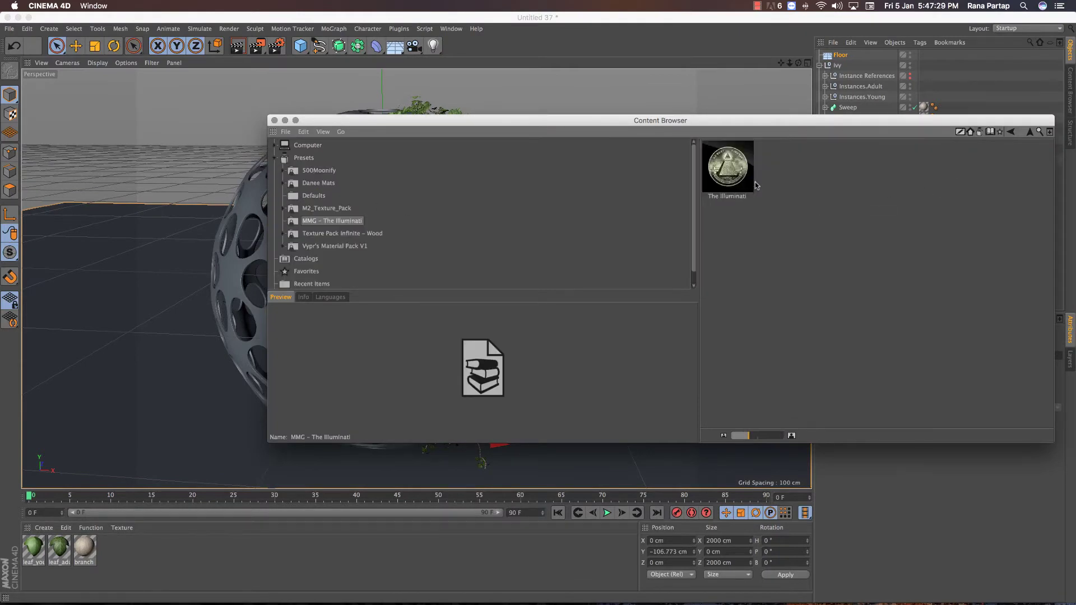
double_click(750, 180)
click(274, 121)
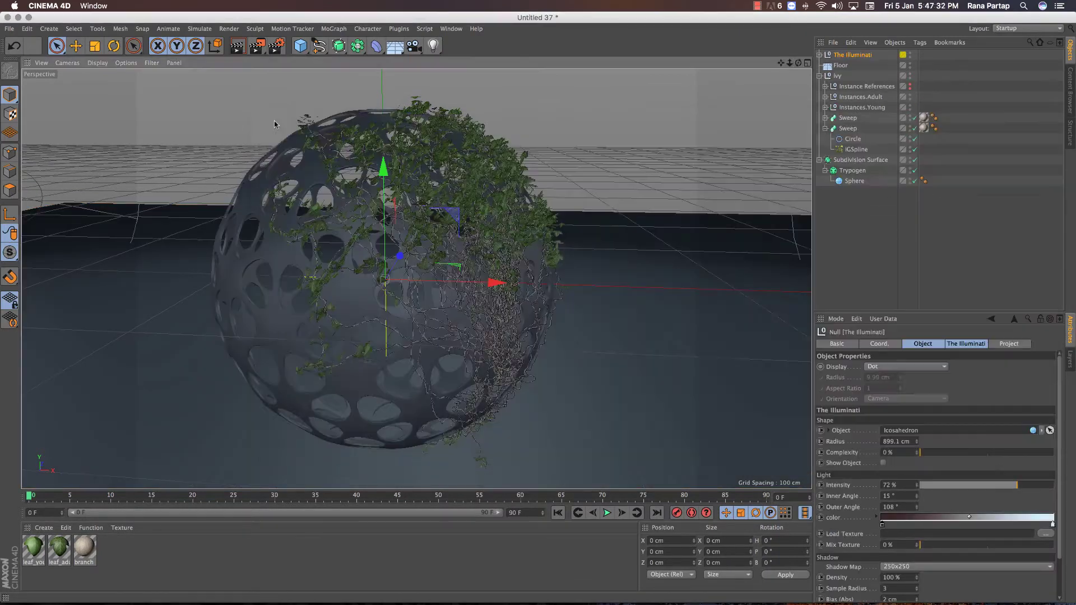
key(ctrl+r)
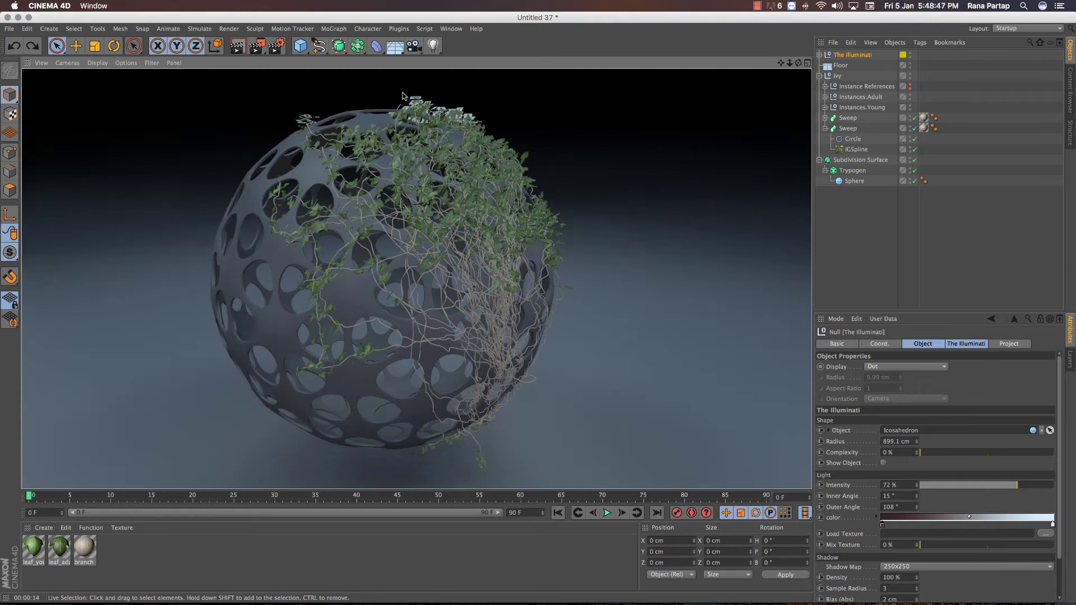
click(276, 47)
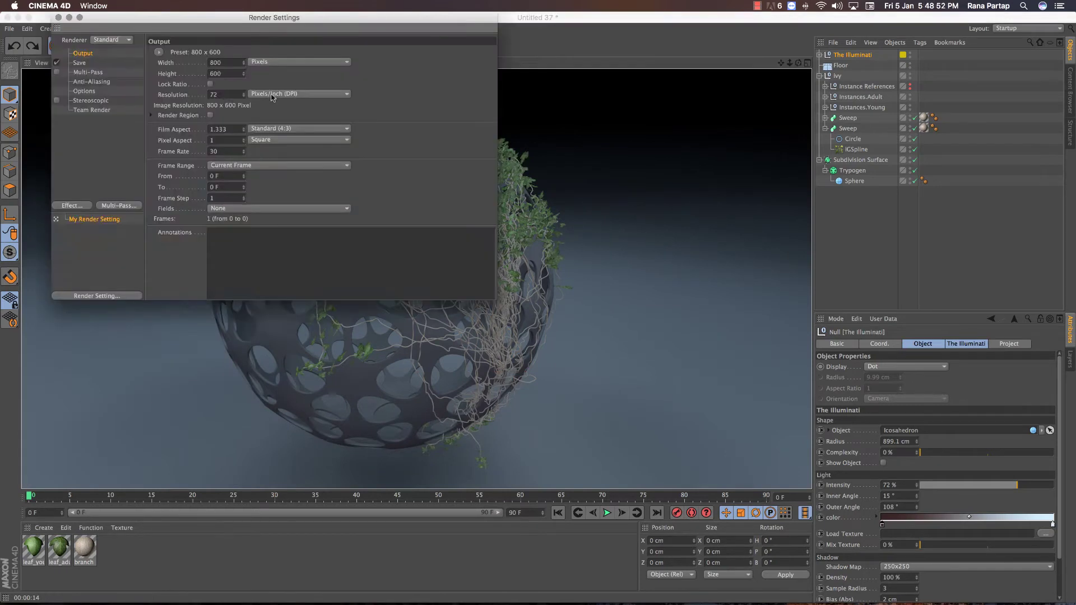
click(161, 53)
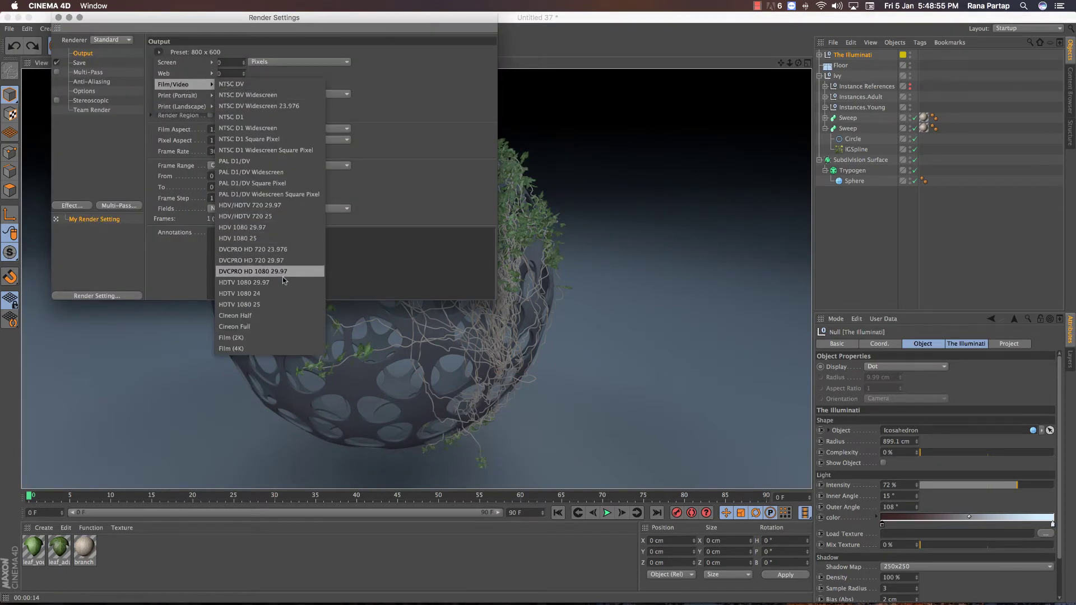
click(284, 304)
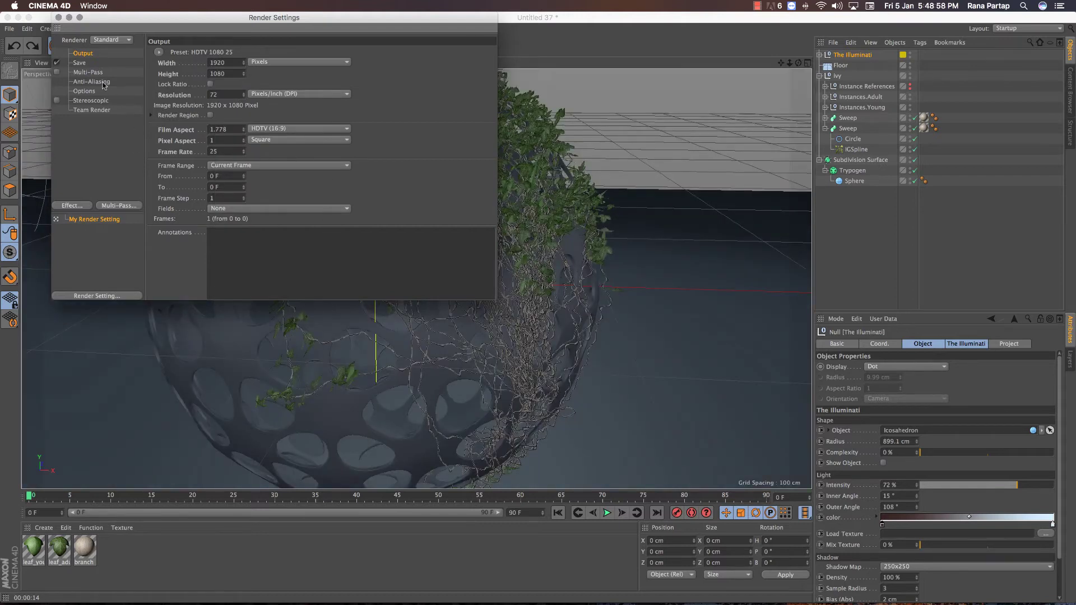
click(103, 82)
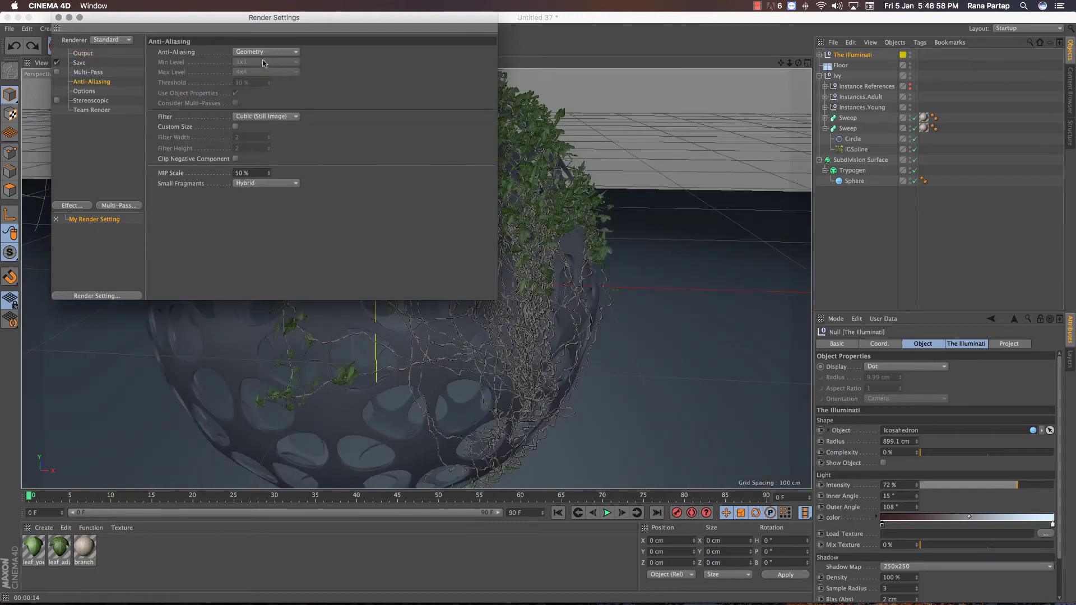
click(59, 18)
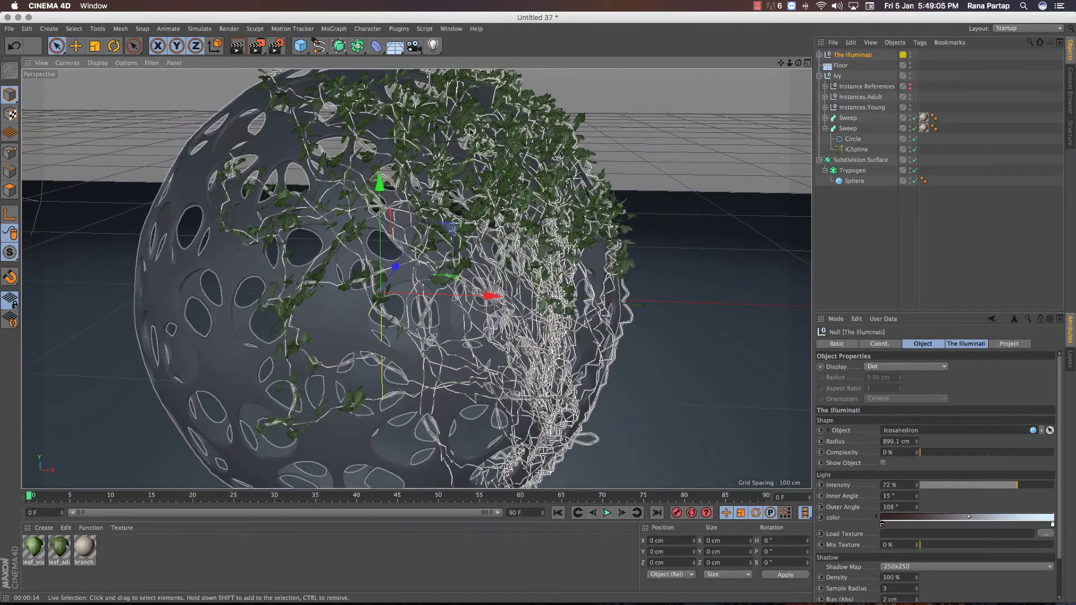
Step: Render the scene to the Picture Viewer and fit the 1920×1080 image in view
click(261, 50)
scroll(367, 204, down, 5)
scroll(367, 204, up, 7)
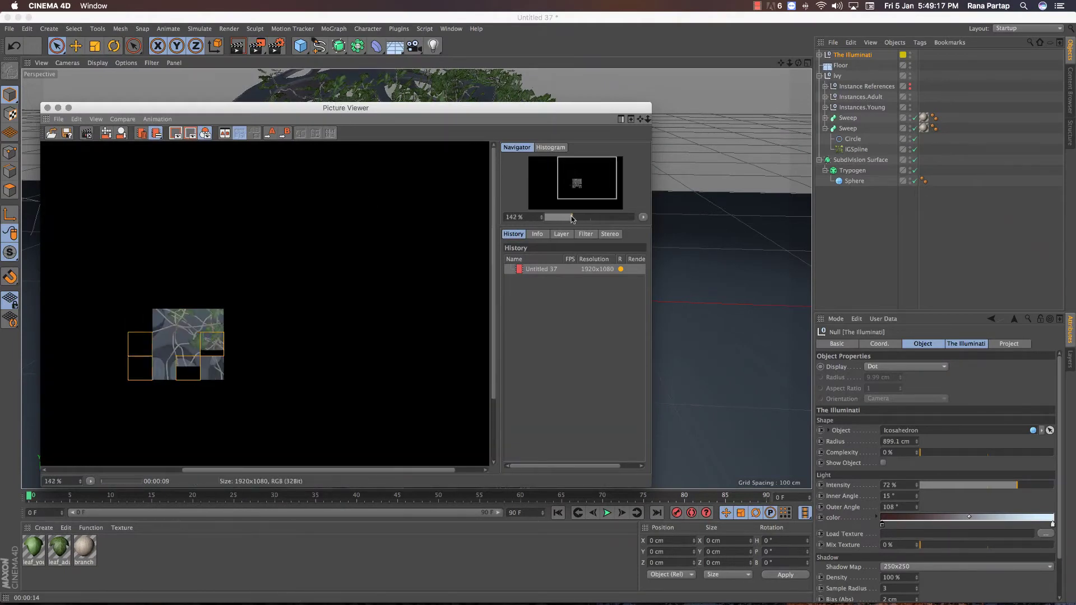
drag(572, 217, 567, 219)
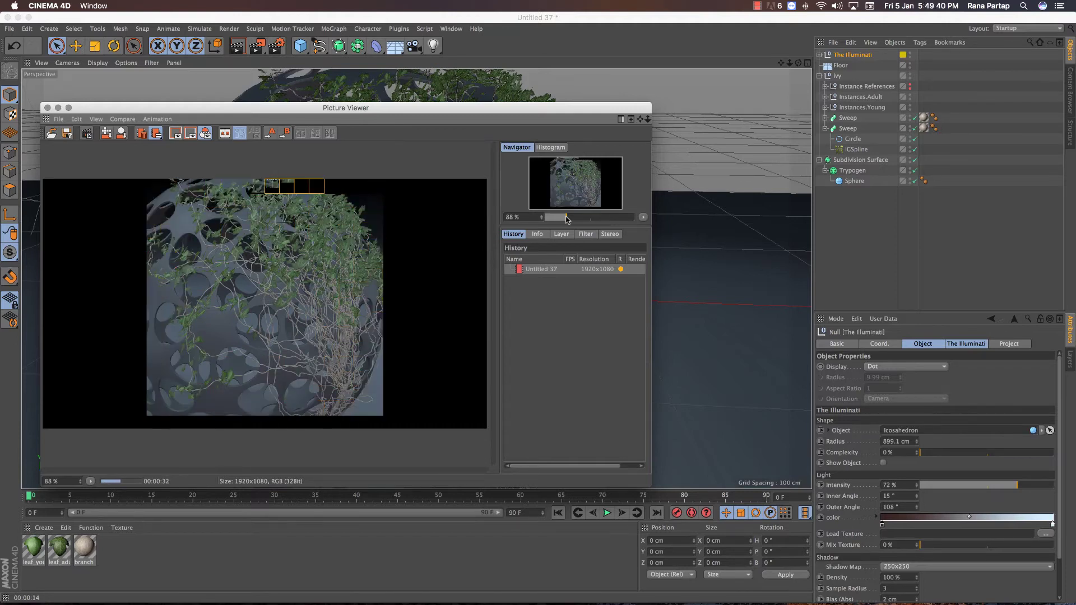
Step: Enable the render filter and grade it: saturation 20%, contrast 31%, exposure 0.2, gamma 1.21
click(594, 235)
click(508, 258)
mouse_move(605, 294)
mouse_down()
mouse_move(615, 294)
mouse_move(599, 269)
mouse_up()
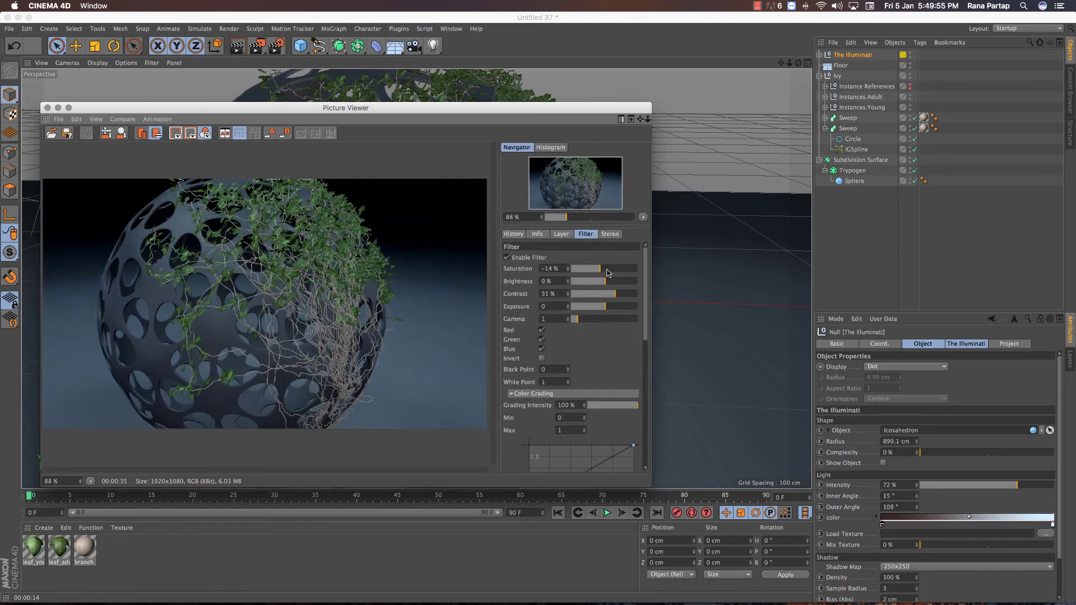
drag(605, 307, 578, 319)
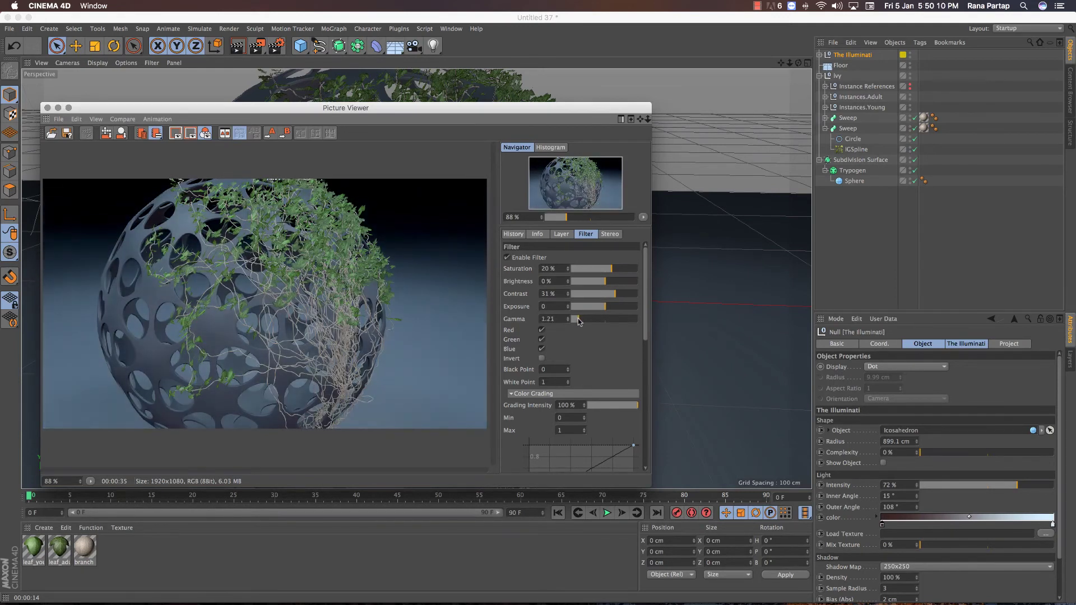
click(513, 234)
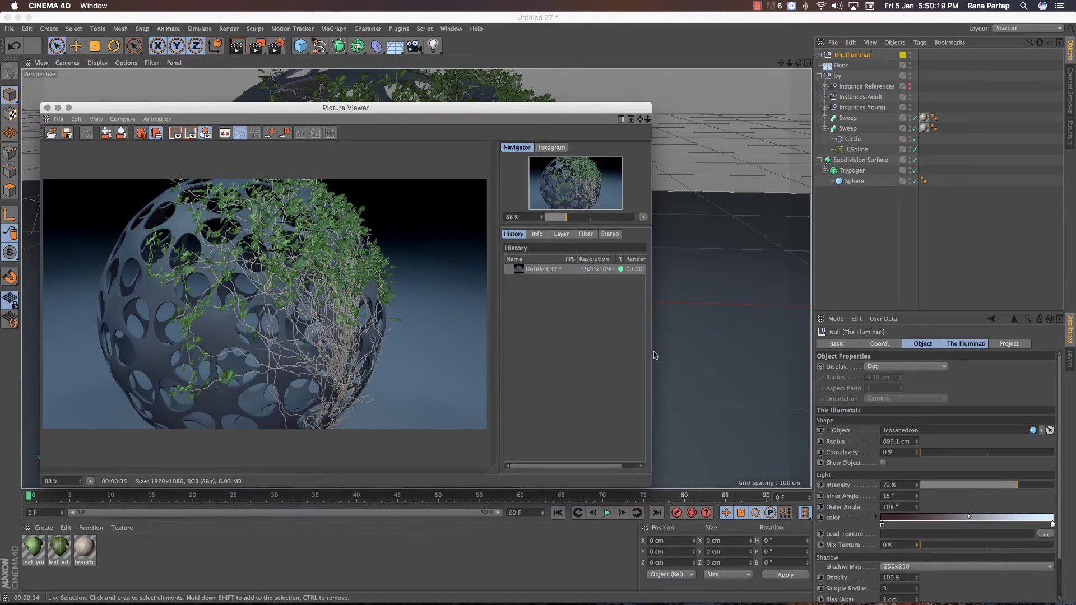
Step: Enlarge the Picture Viewer window and zoom into the 1920×1080 render at 131%
drag(651, 483, 912, 529)
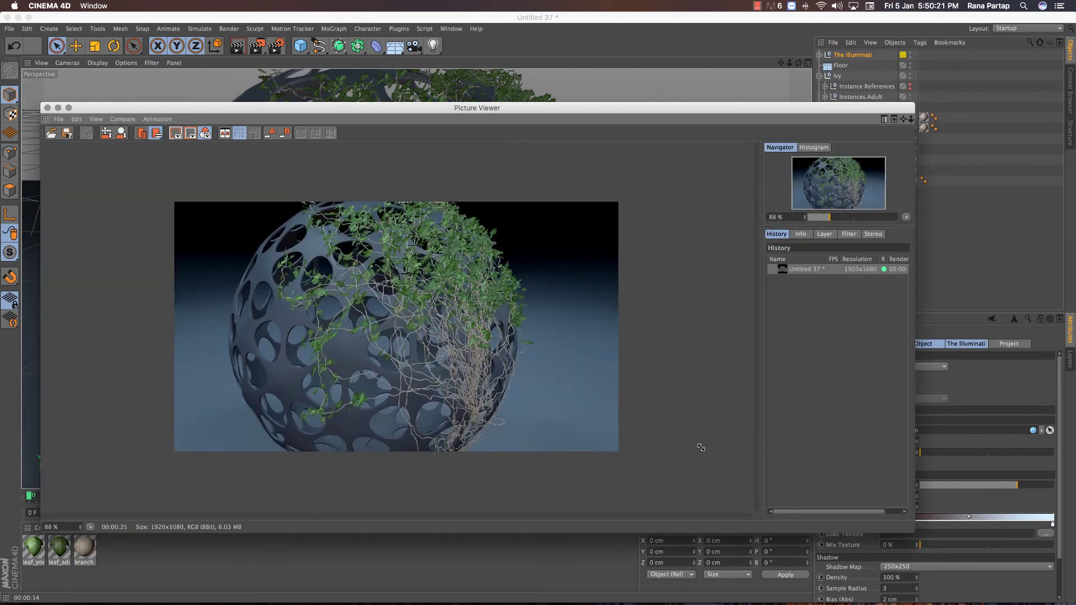
scroll(444, 364, up, 2)
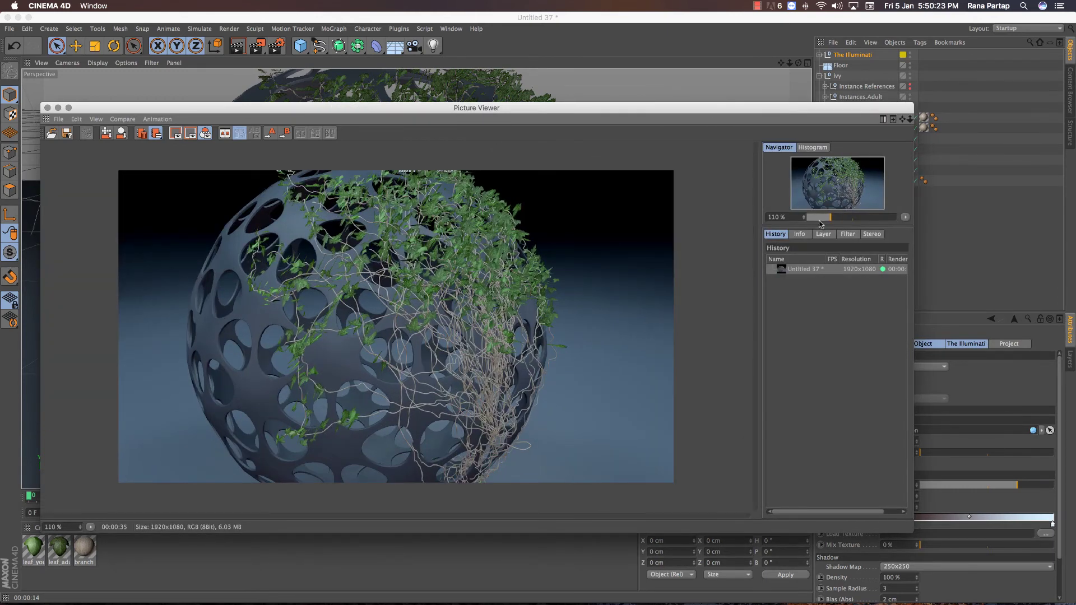
drag(831, 218, 834, 218)
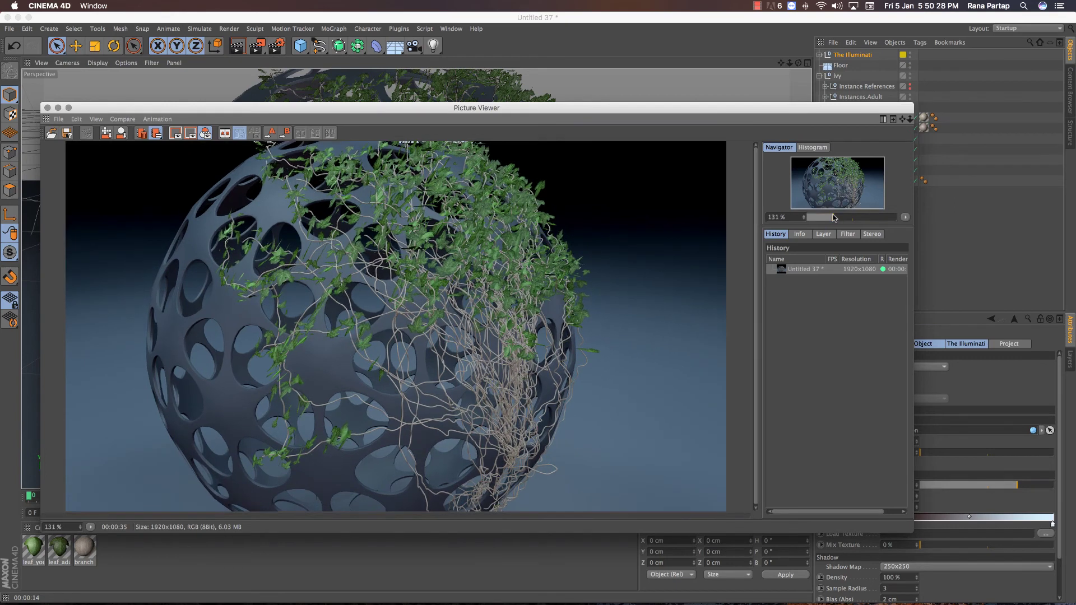